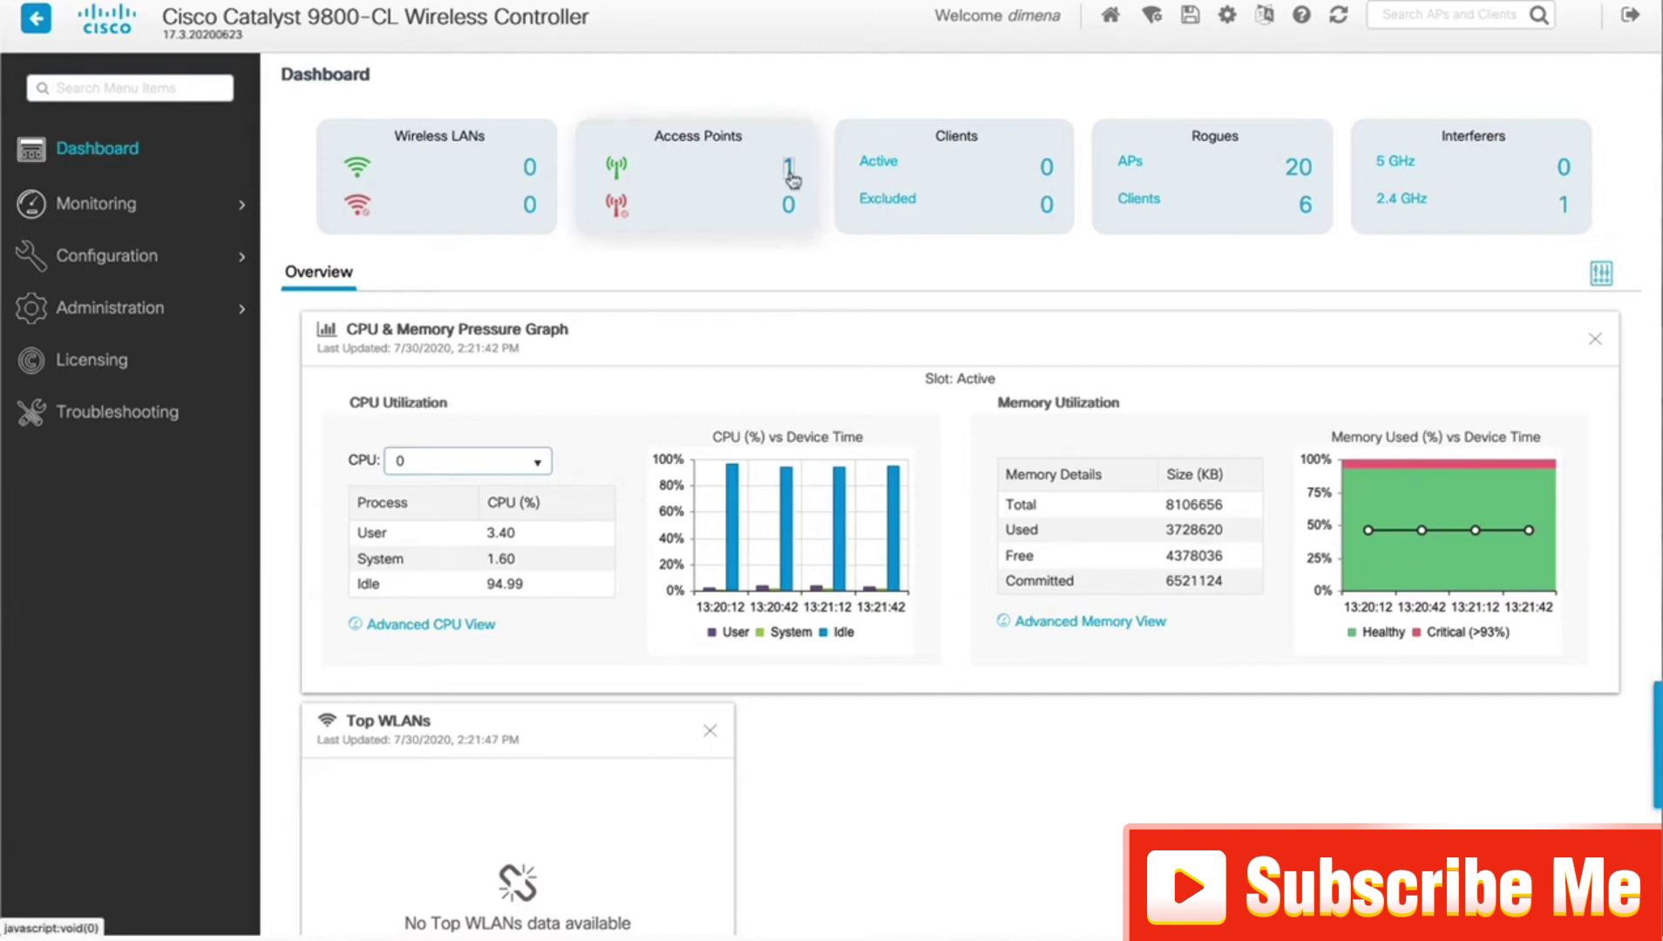
# Review the statistics and assigned tags of the registered access point, and return to the dashboard.
pyautogui.click(788, 170)
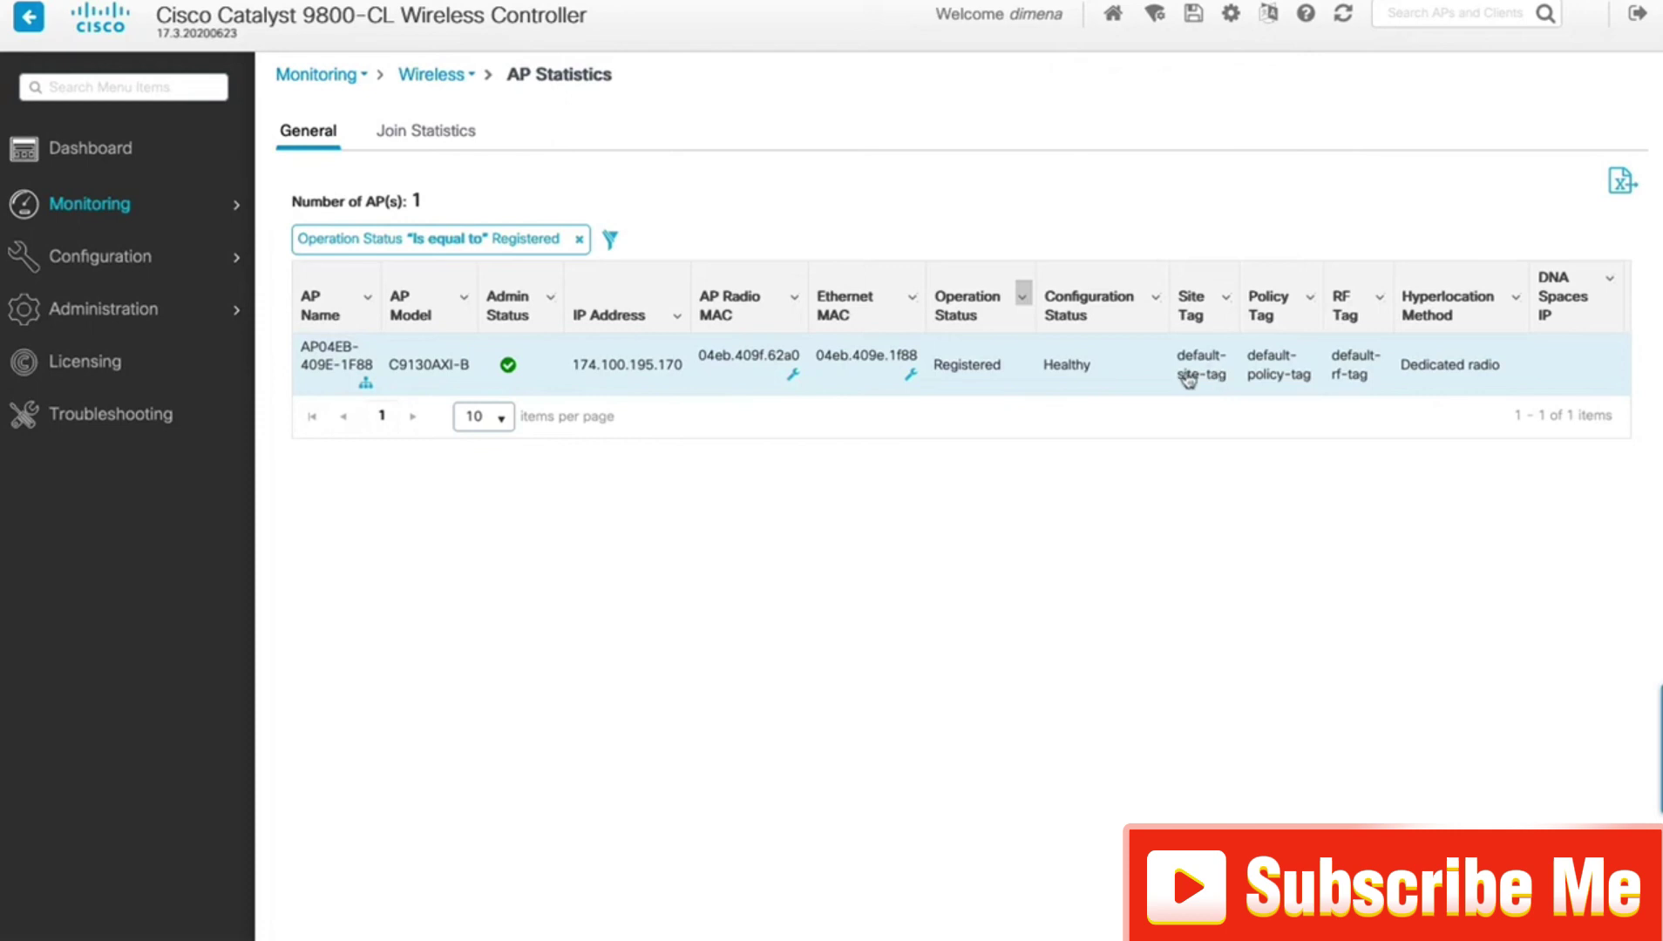
pyautogui.click(79, 153)
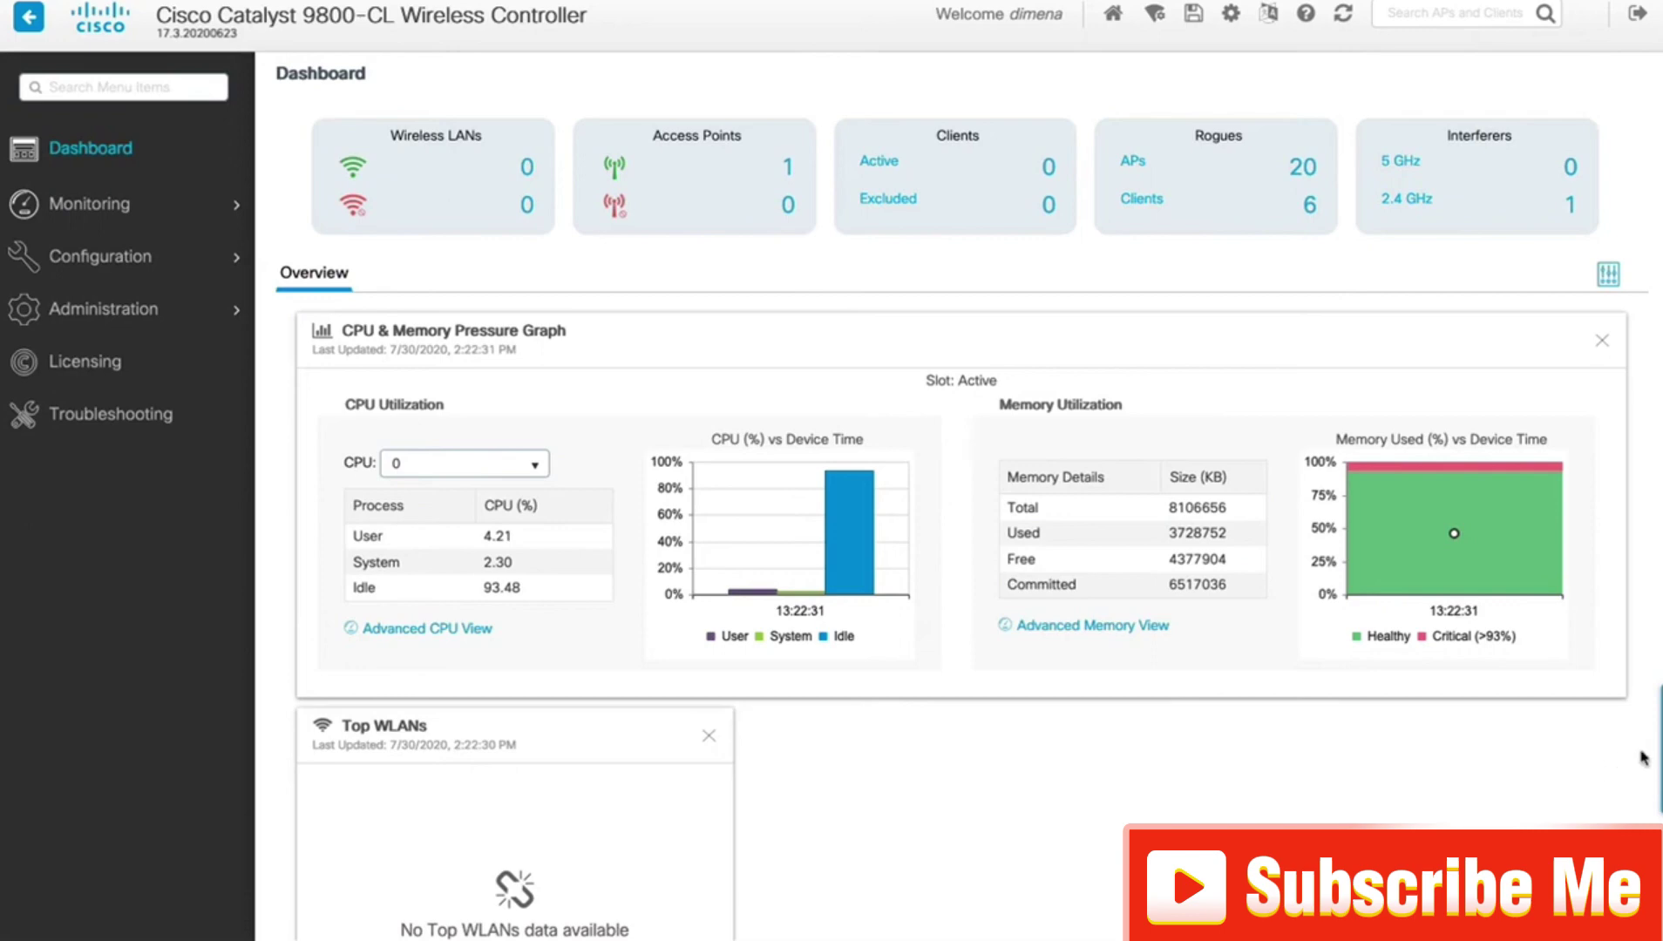
# Preview the Security - AAA configuration walkthrough and the list of guides in Guided Assistance, and close the assistant.
pyautogui.moveTo(1656, 756)
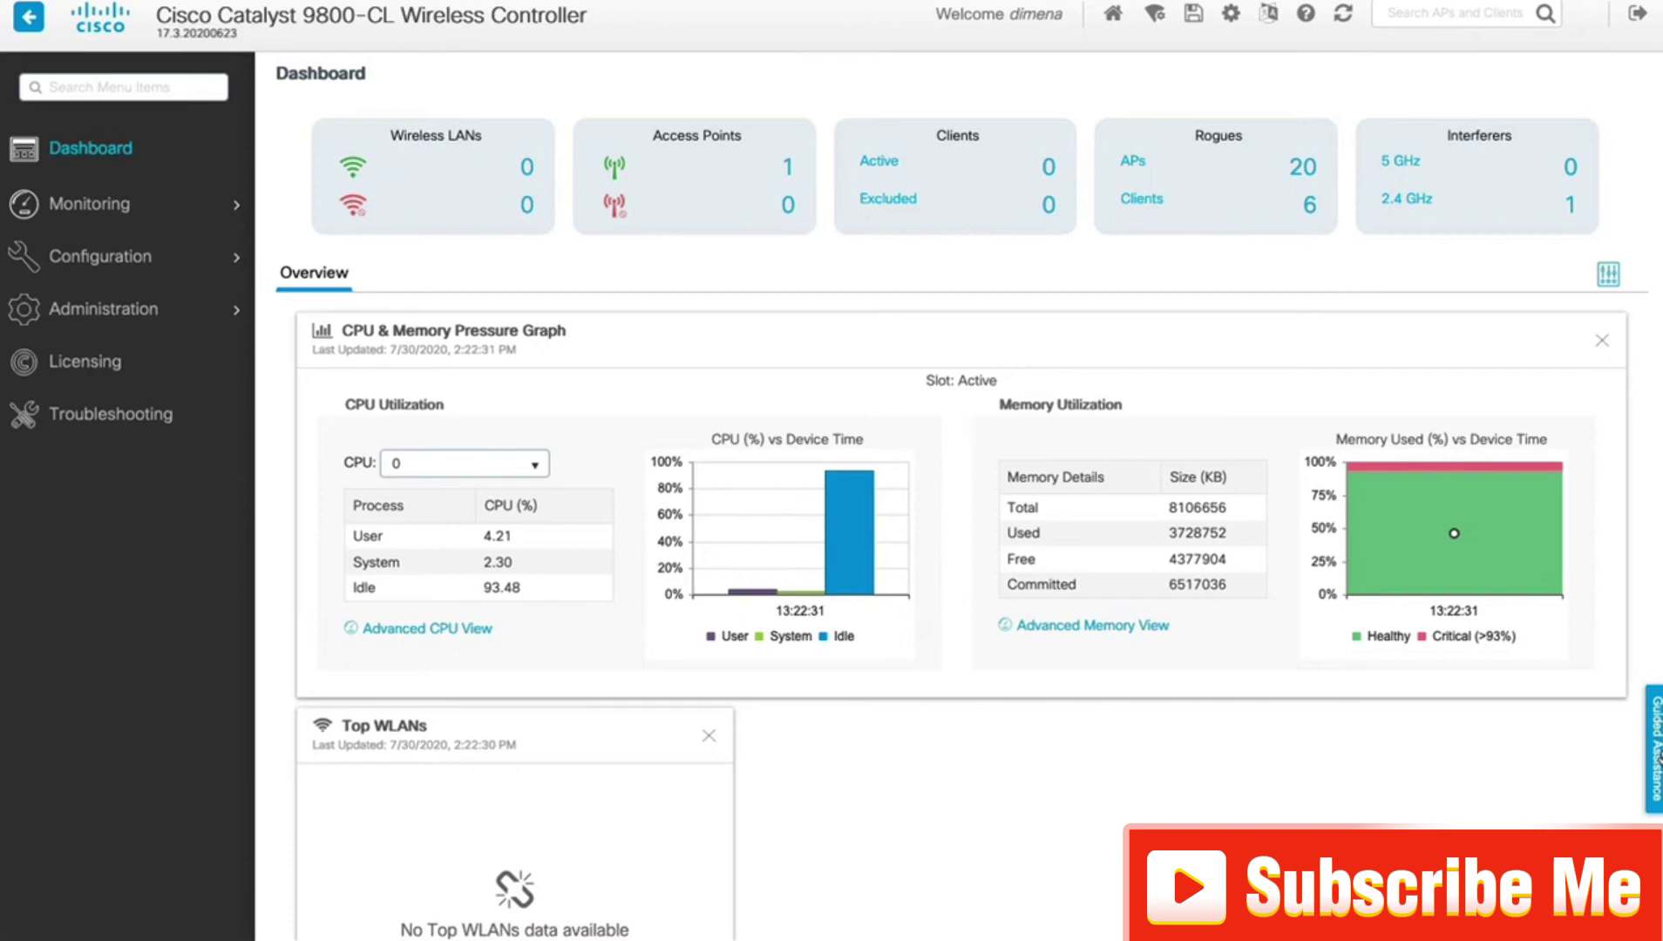
pyautogui.click(1655, 751)
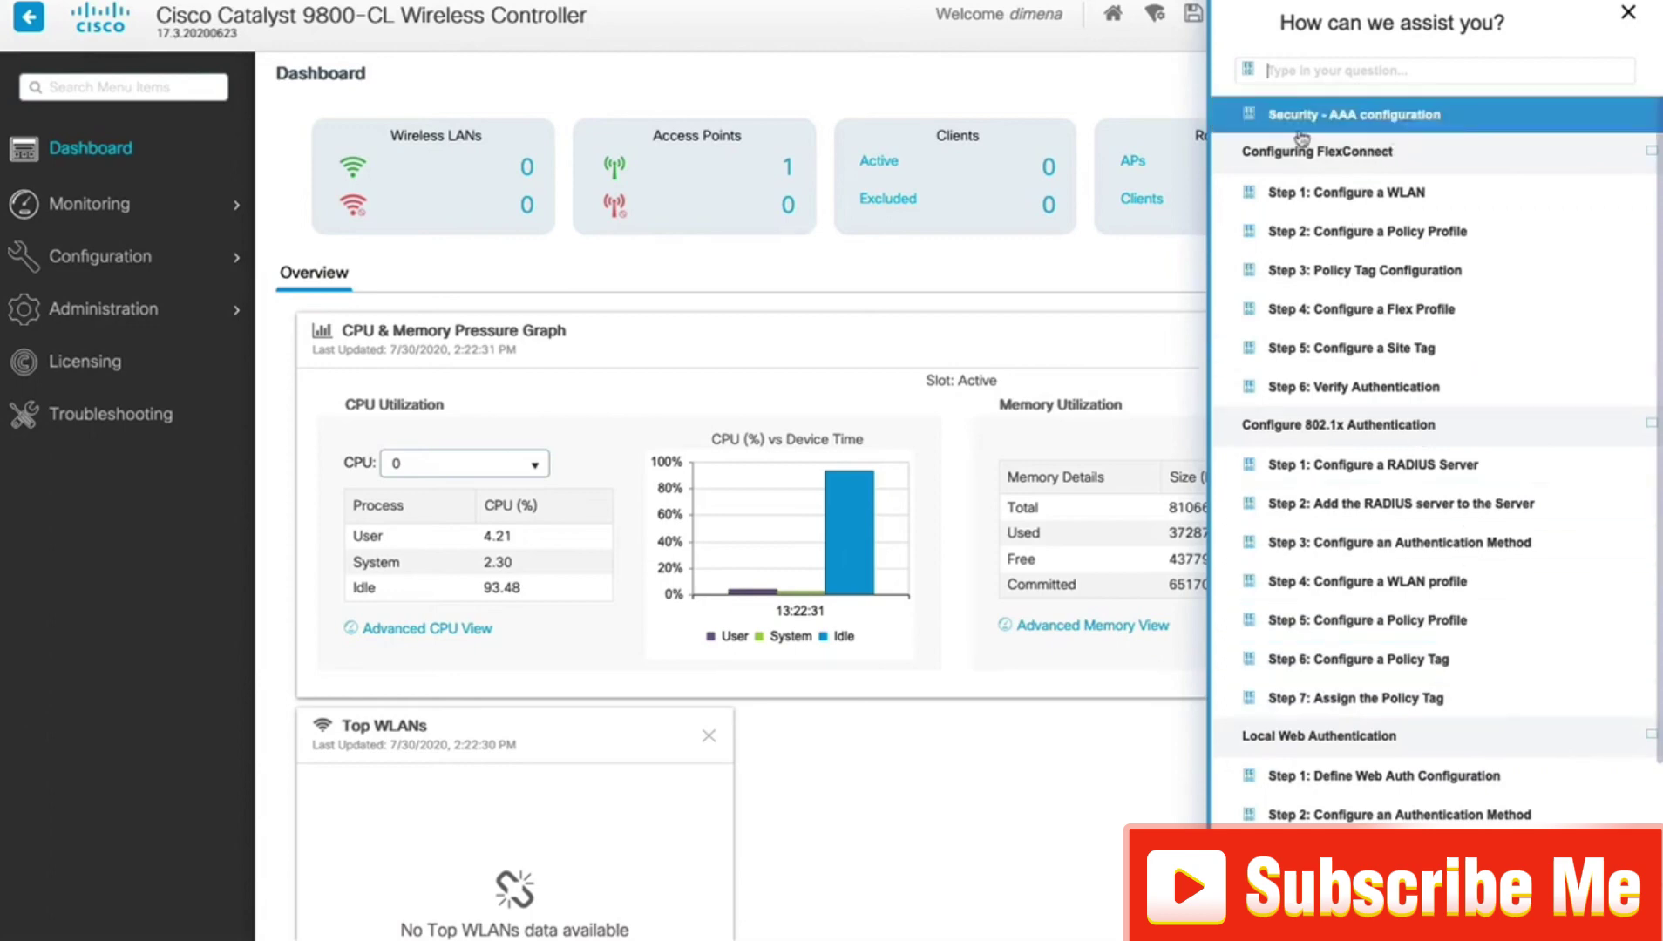
pyautogui.click(1253, 125)
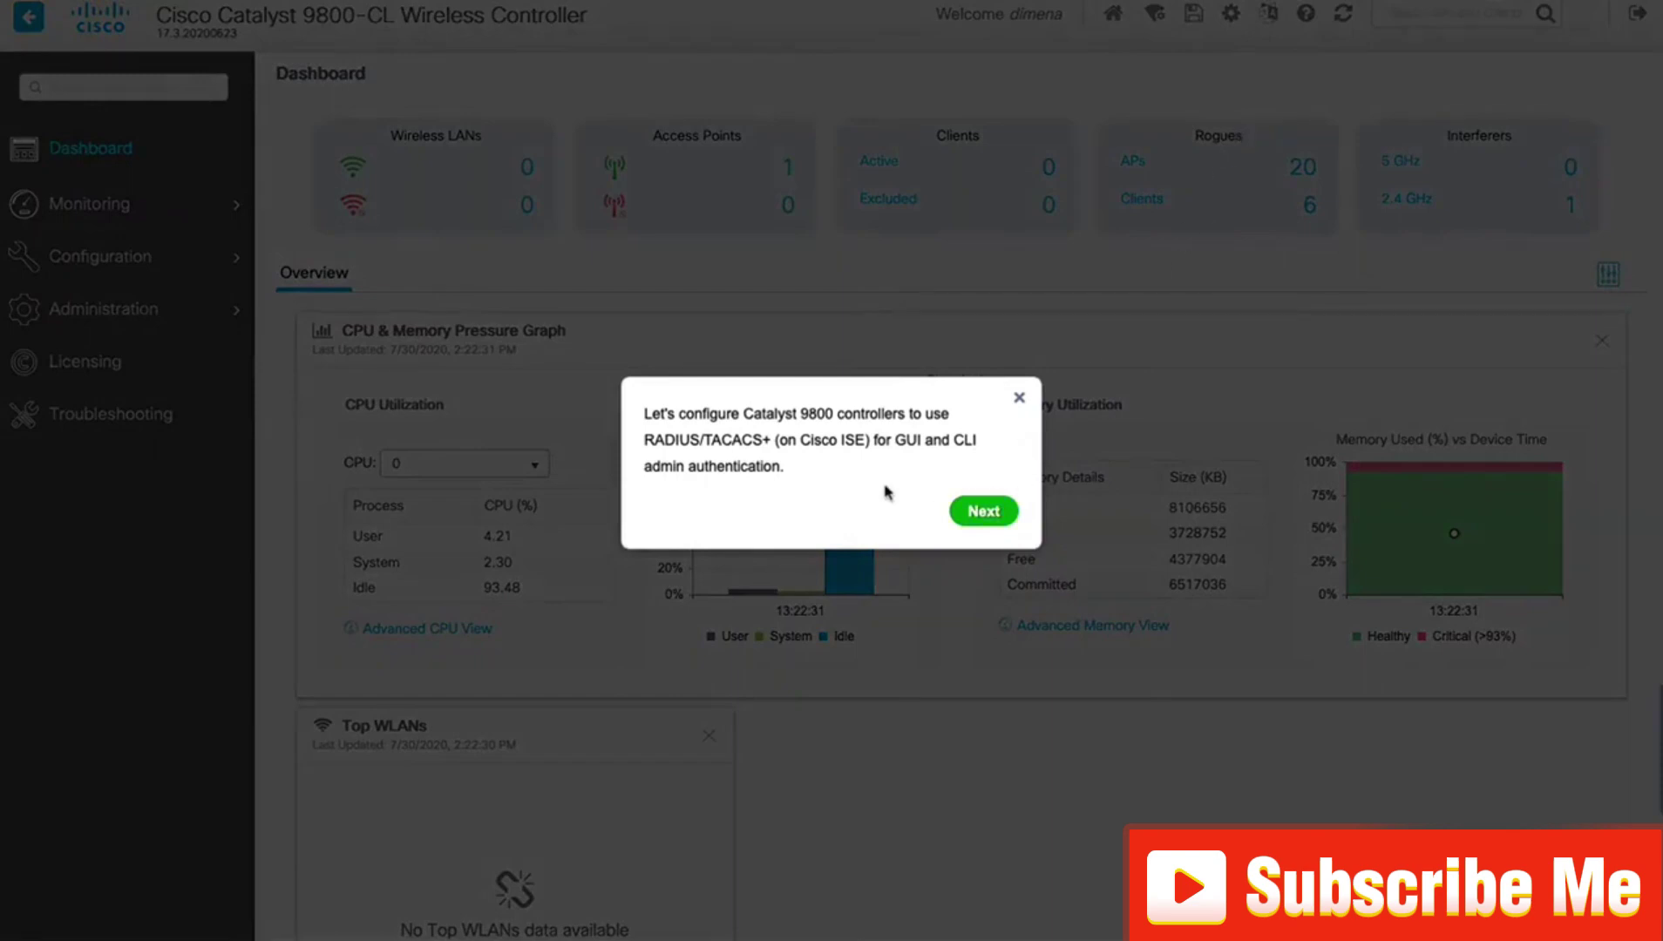
pyautogui.click(1019, 397)
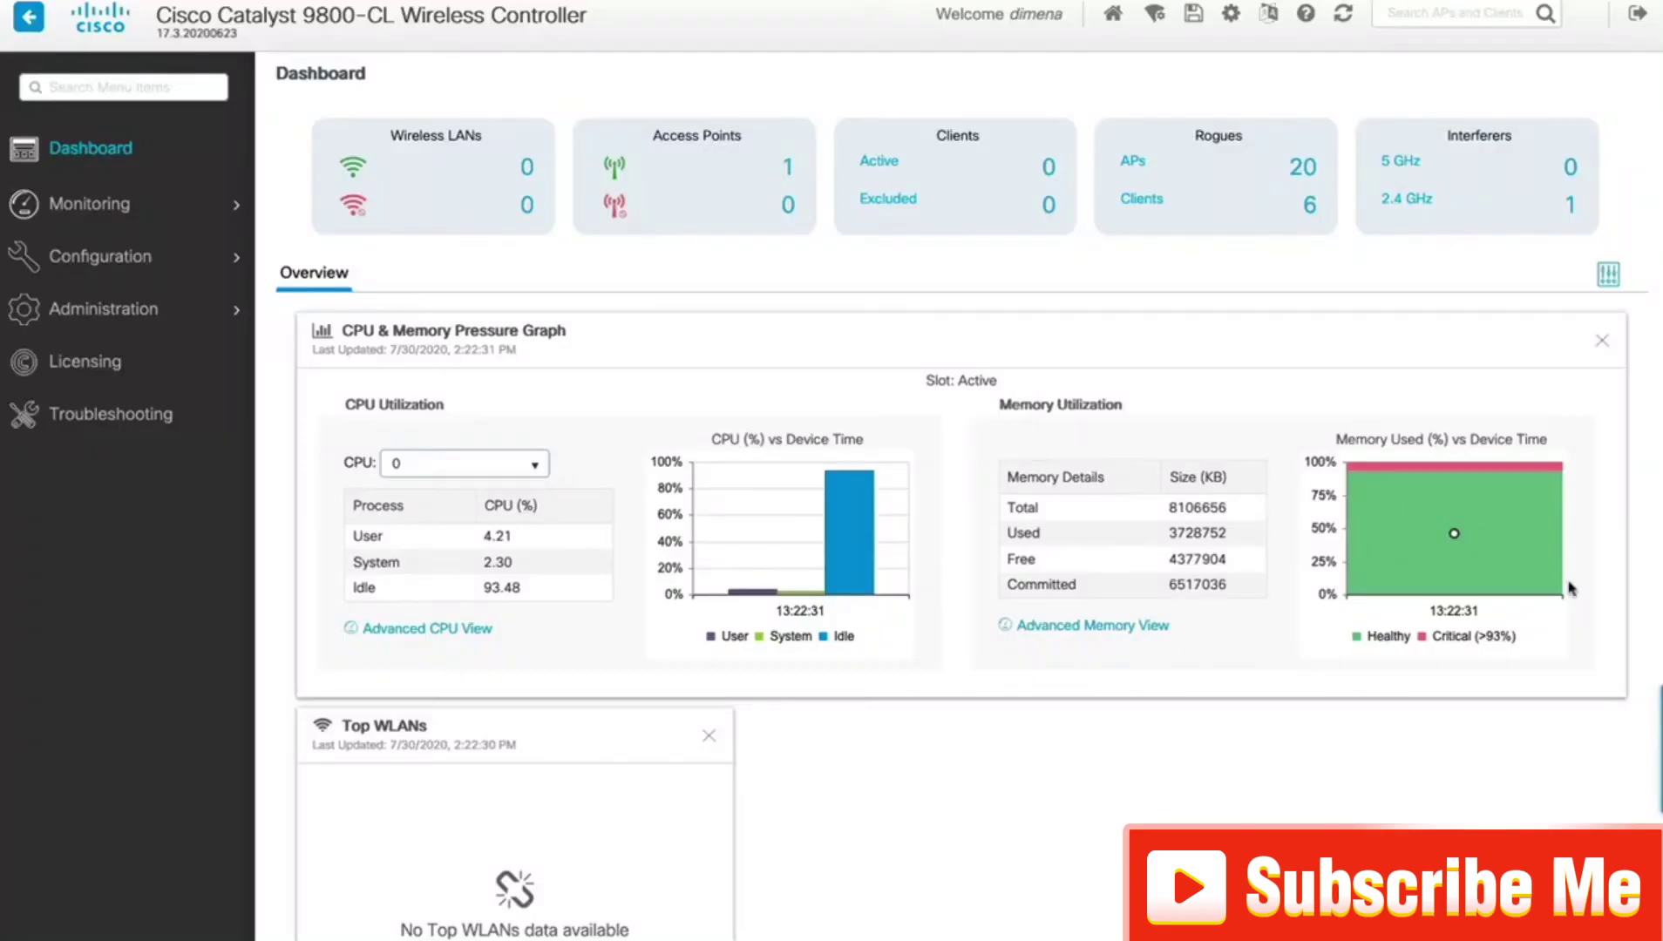
pyautogui.click(1656, 739)
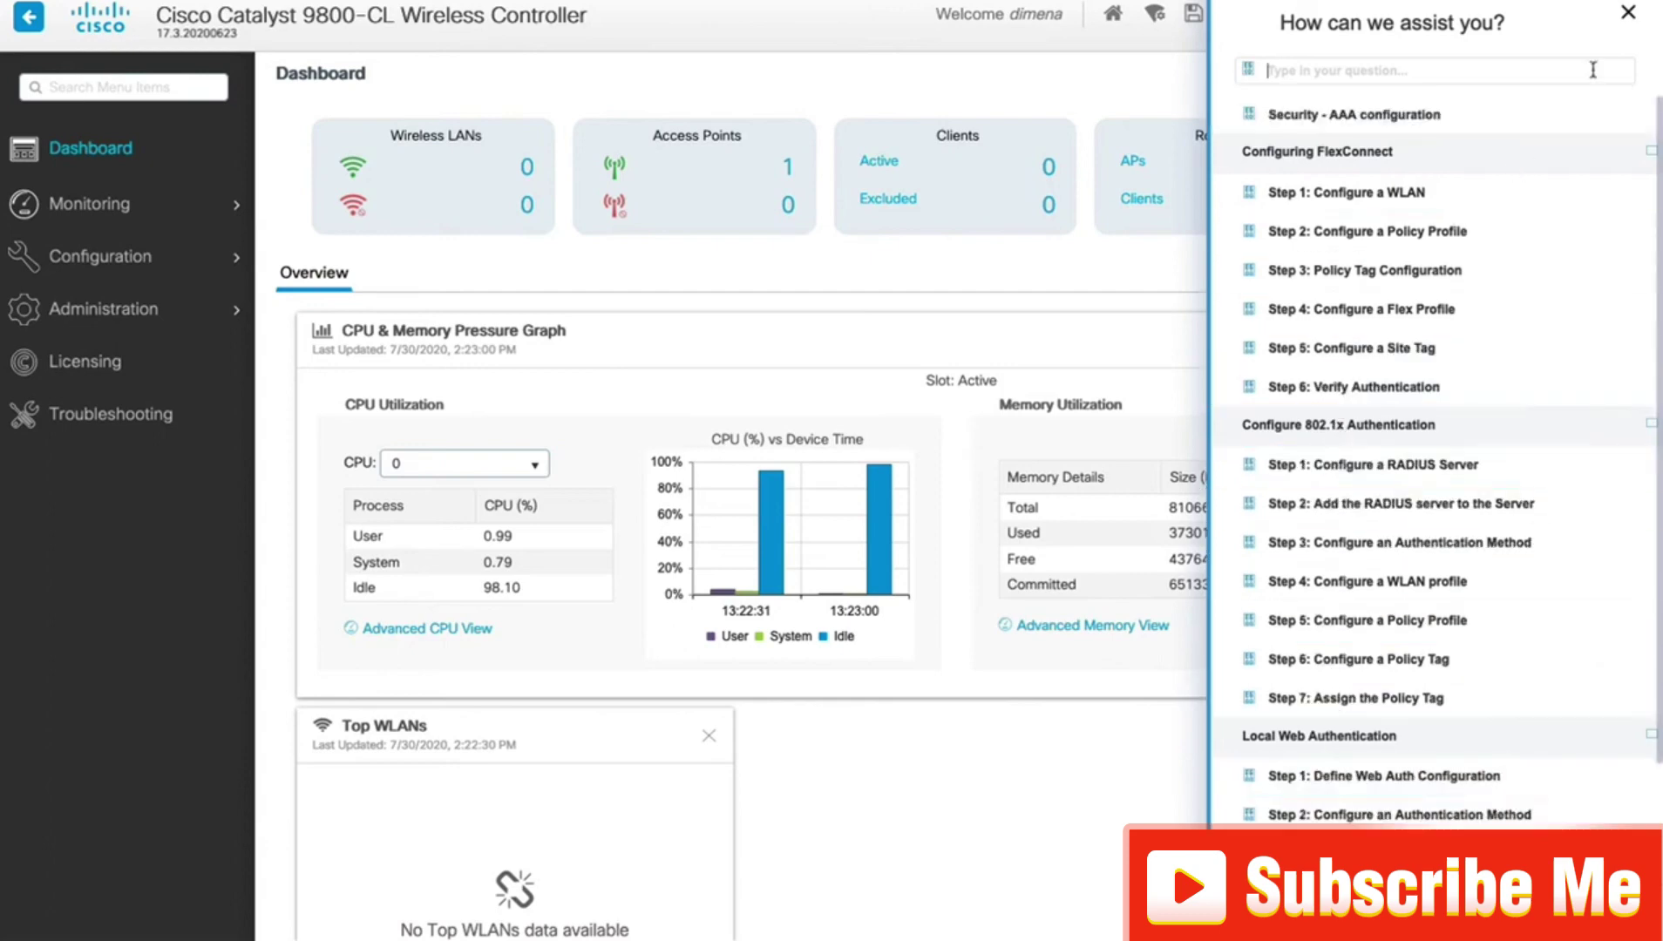
pyautogui.click(1626, 17)
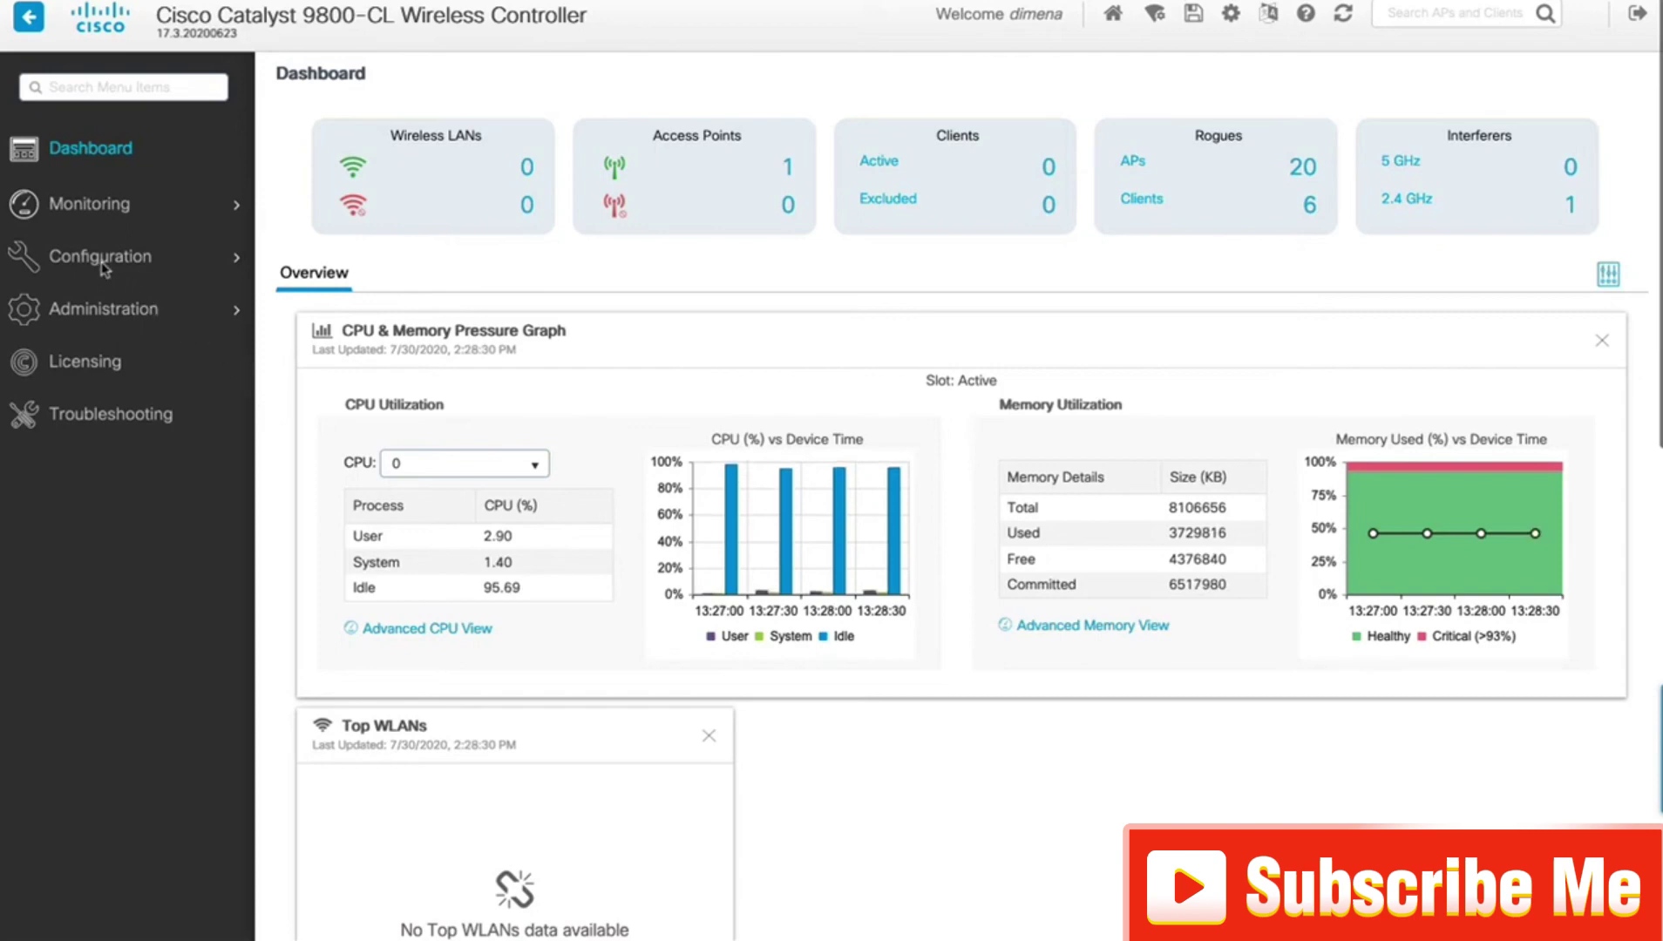
# Review the controller's Layer 2 SVIs and VLANs, and return to the dashboard.
pyautogui.moveTo(103, 267)
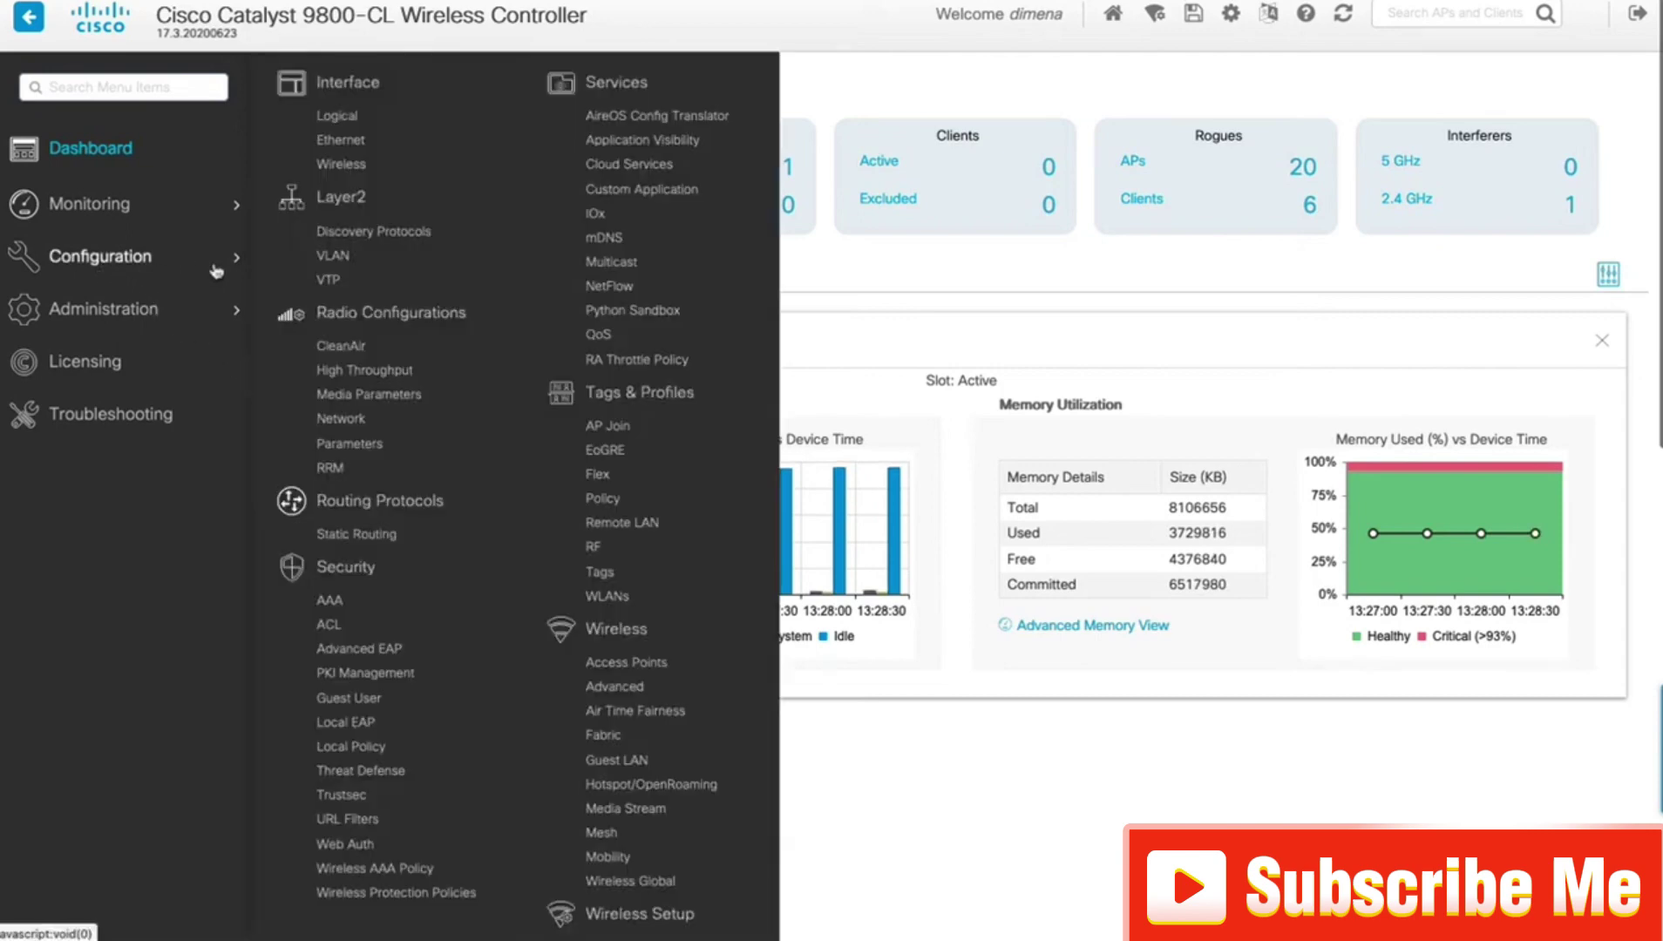
pyautogui.click(341, 259)
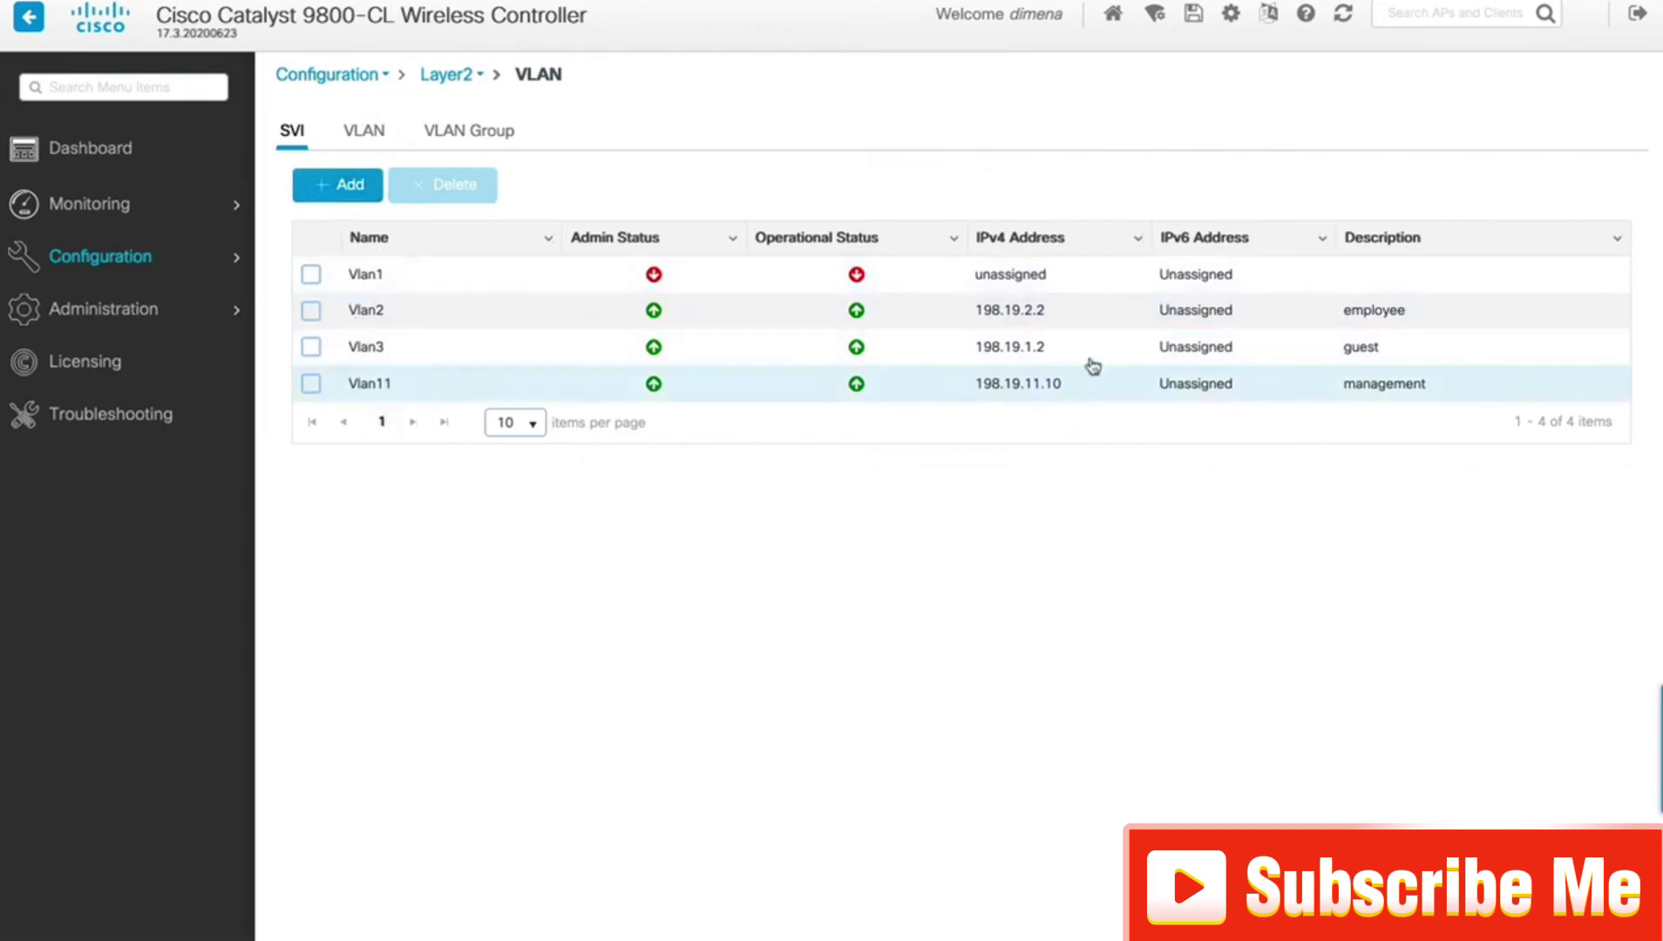
pyautogui.click(364, 133)
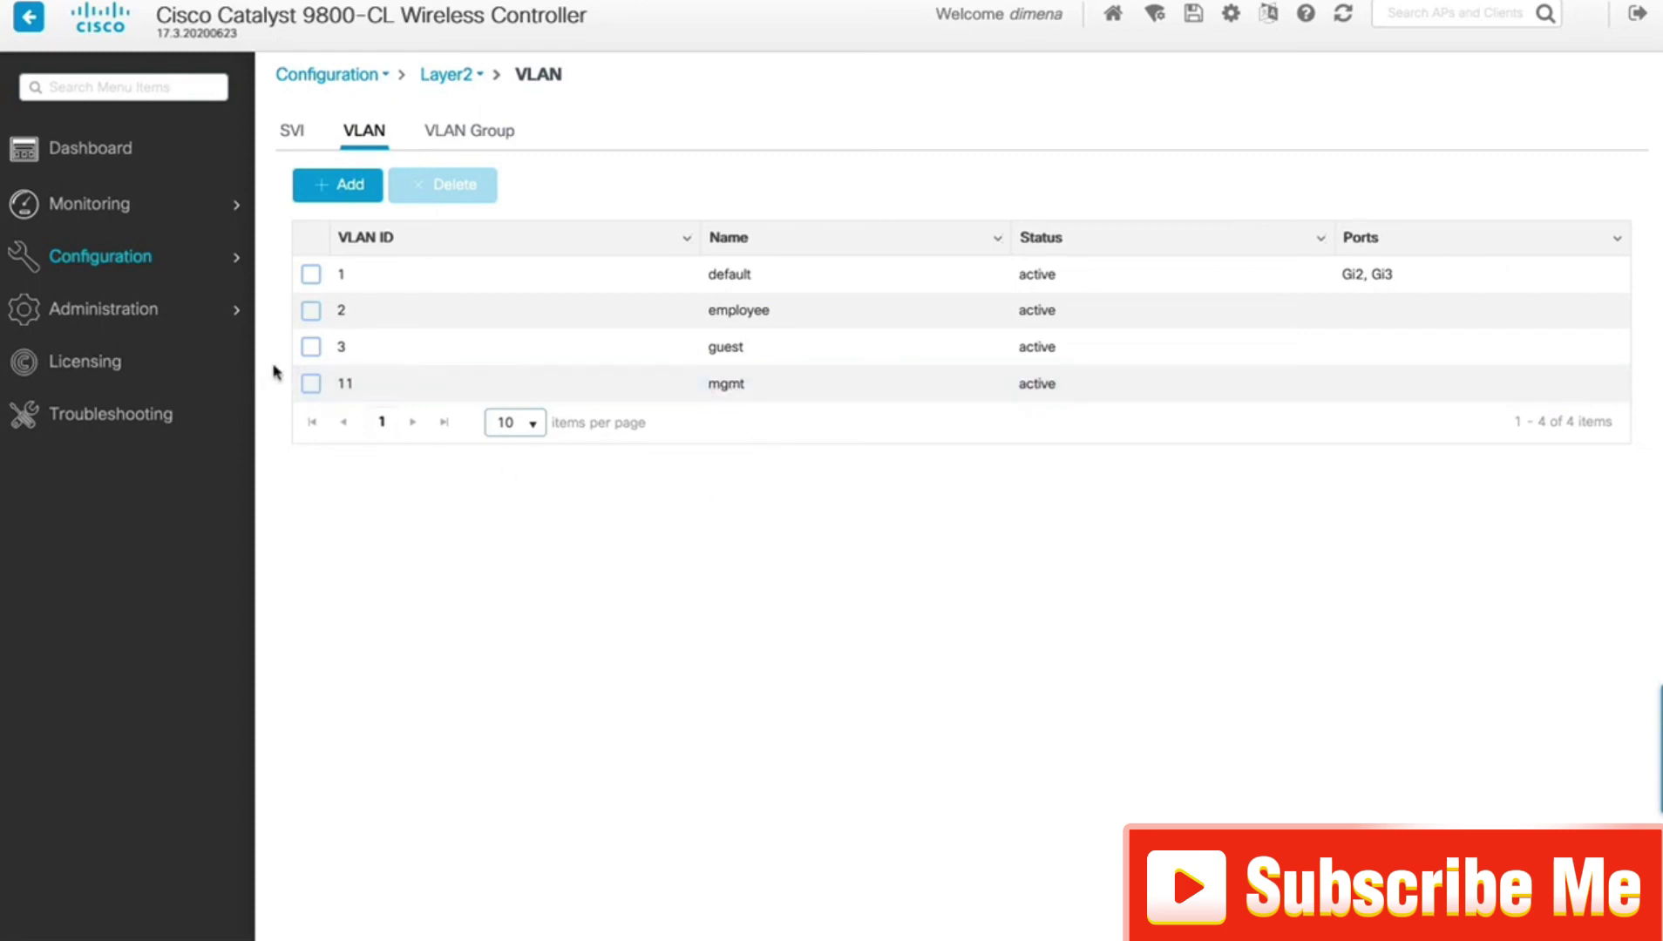
pyautogui.click(93, 160)
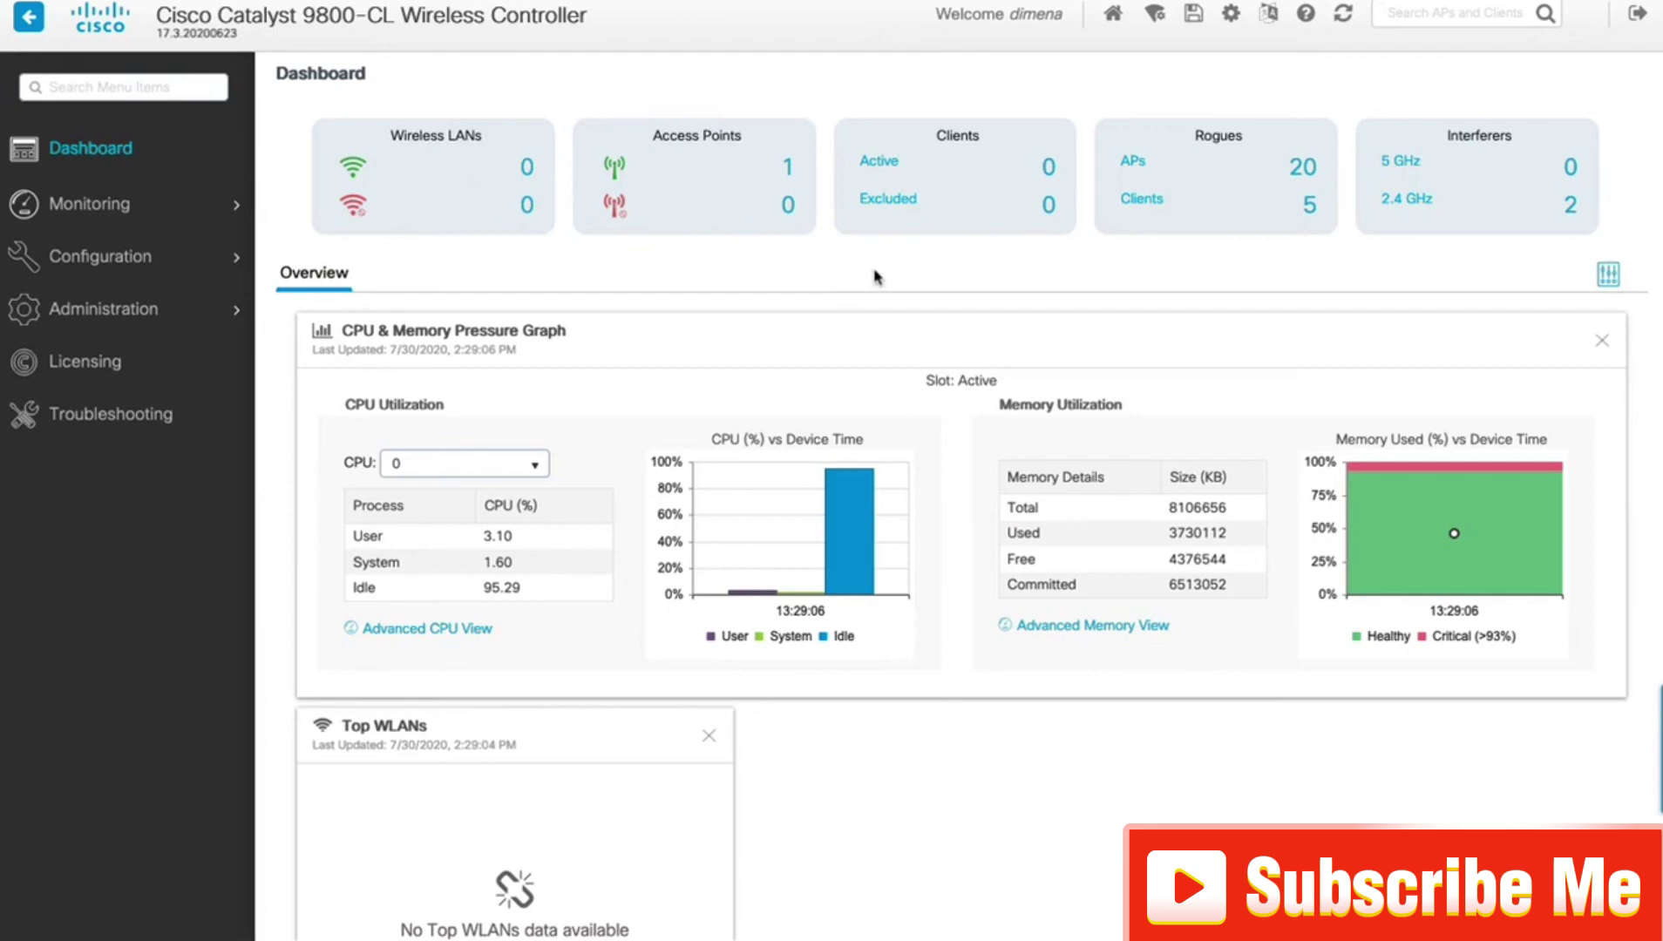
# Start a Basic wireless setup location named Pod1-location with the description Pod1-Location.
pyautogui.click(1155, 21)
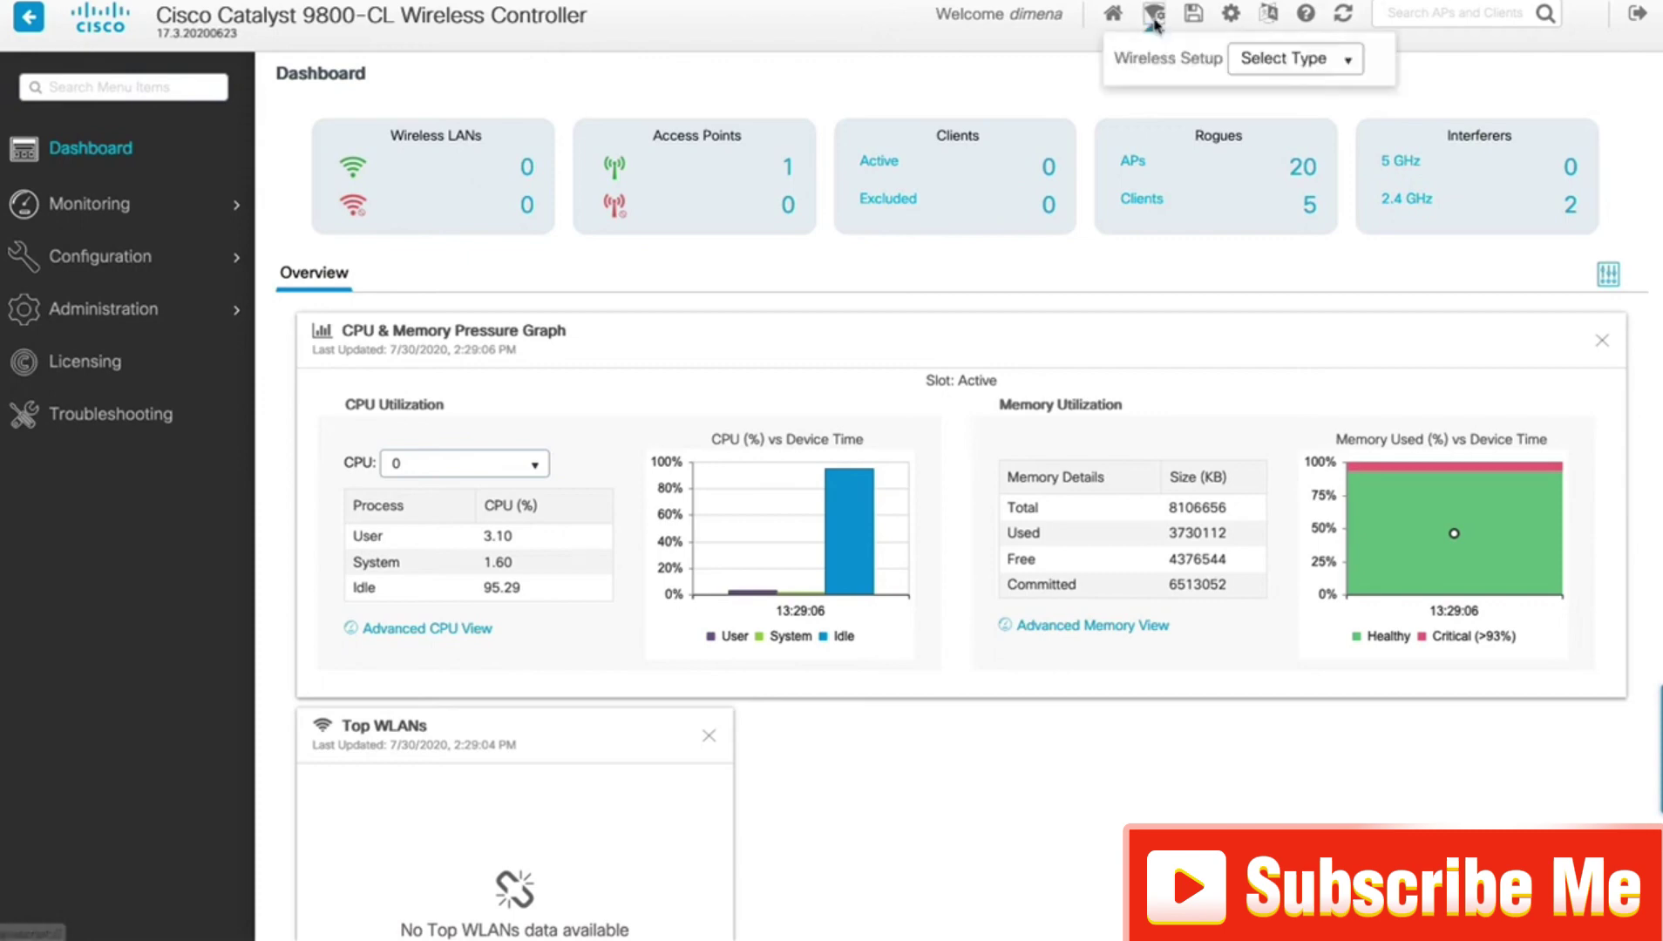
pyautogui.click(1349, 63)
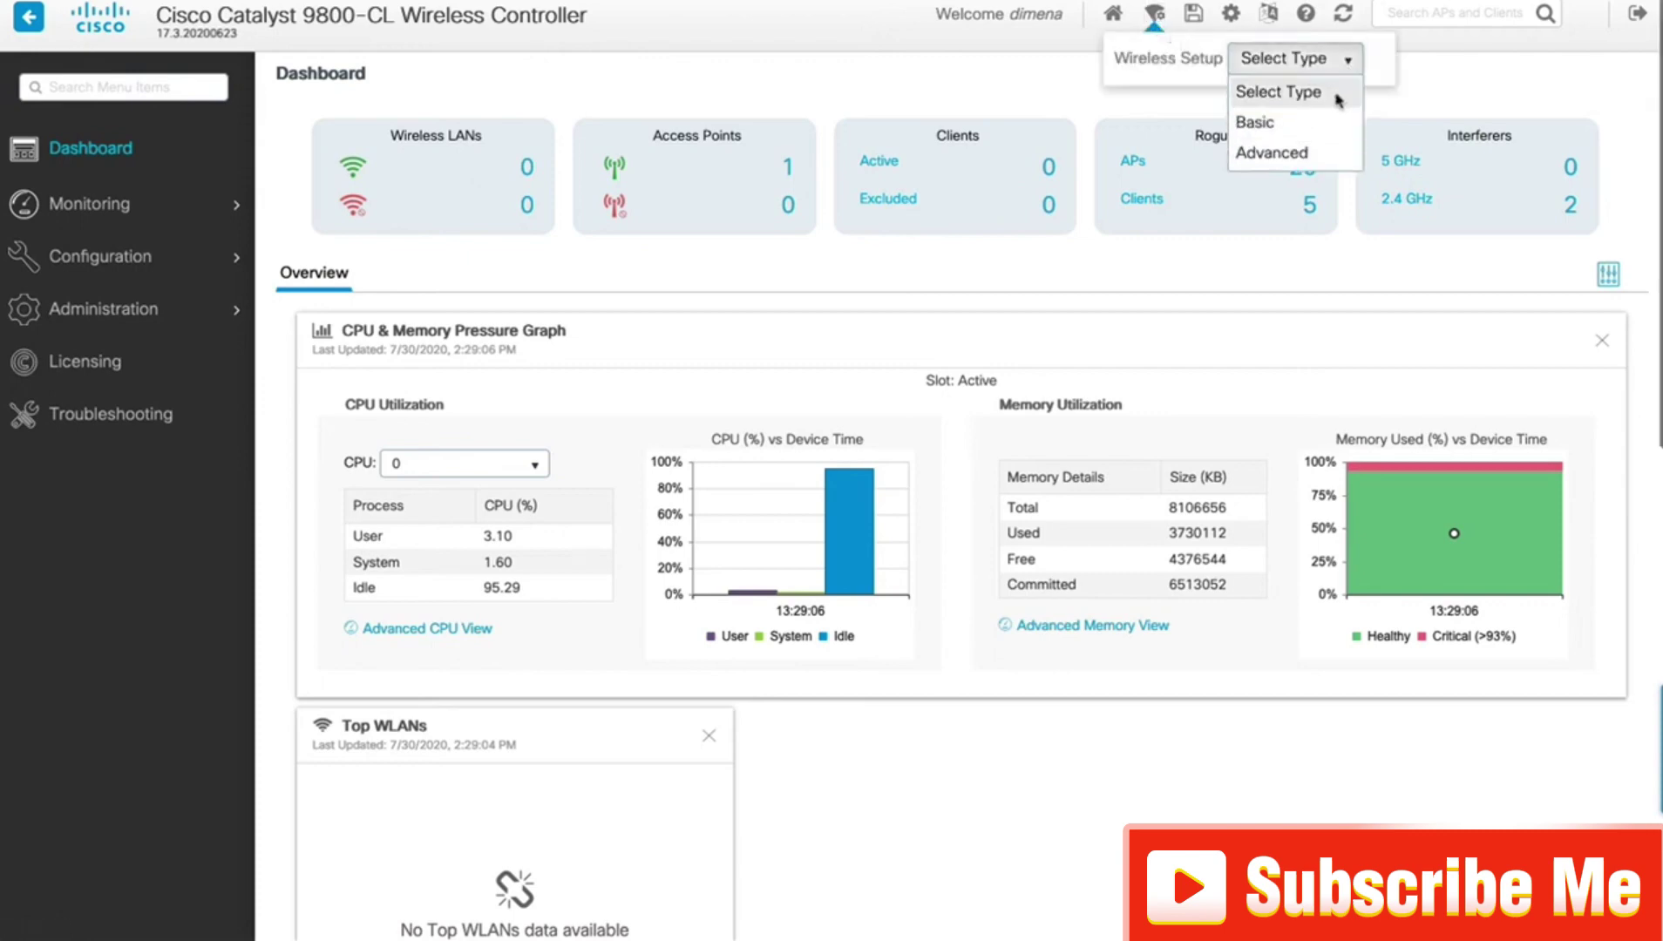
pyautogui.click(1257, 127)
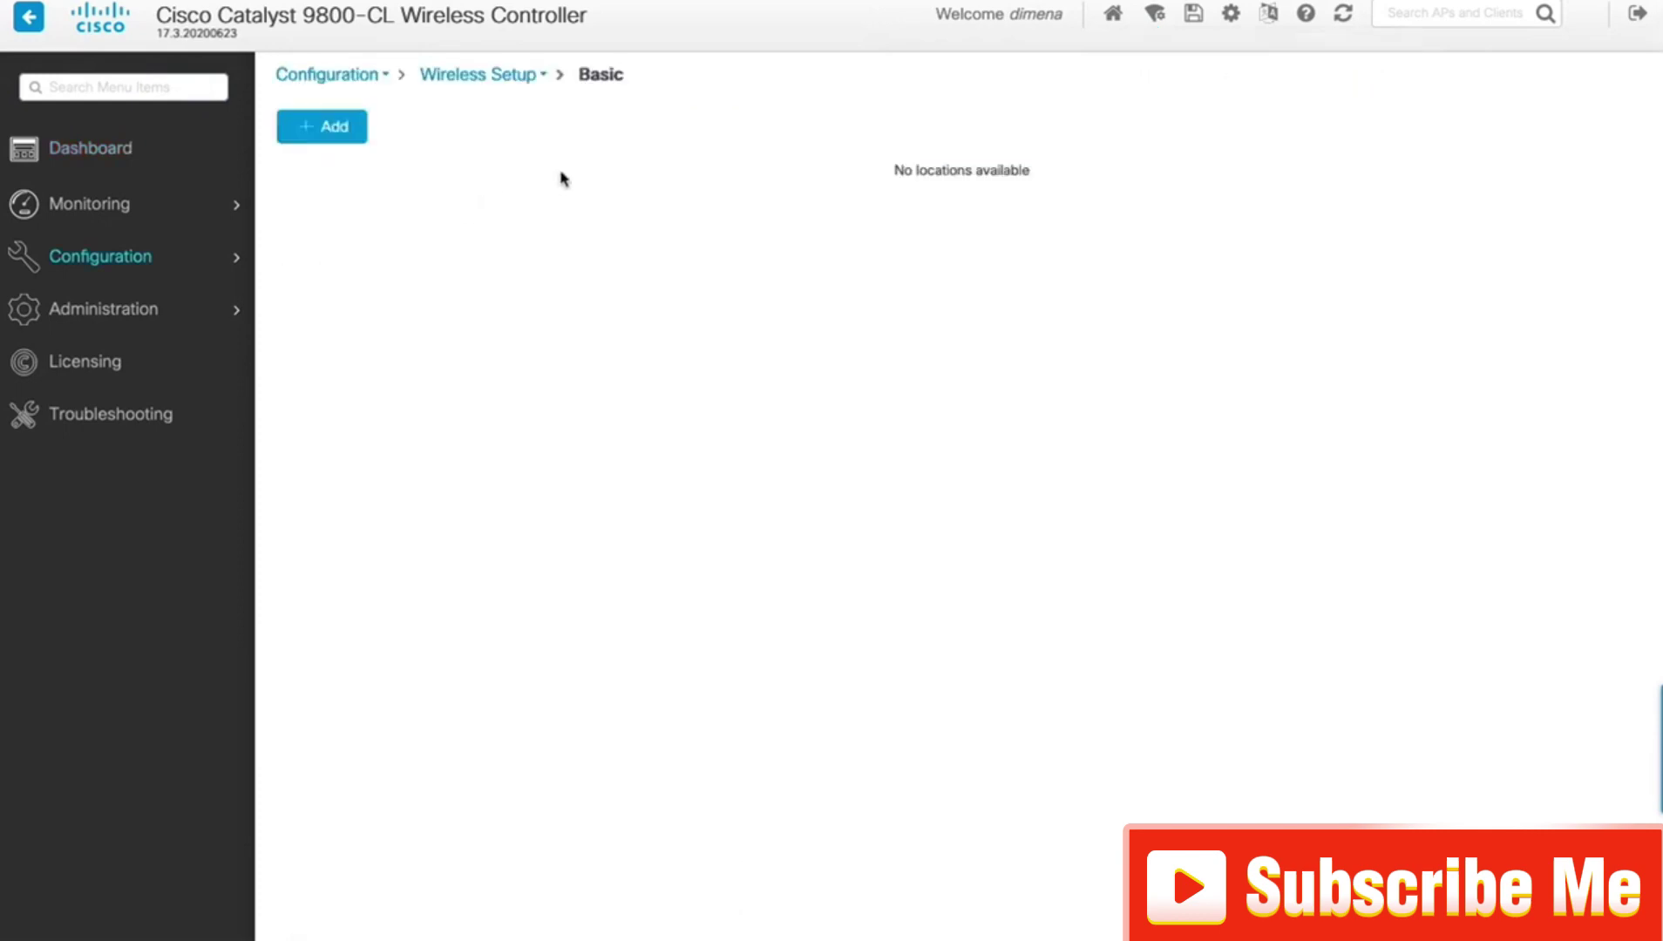
pyautogui.click(335, 133)
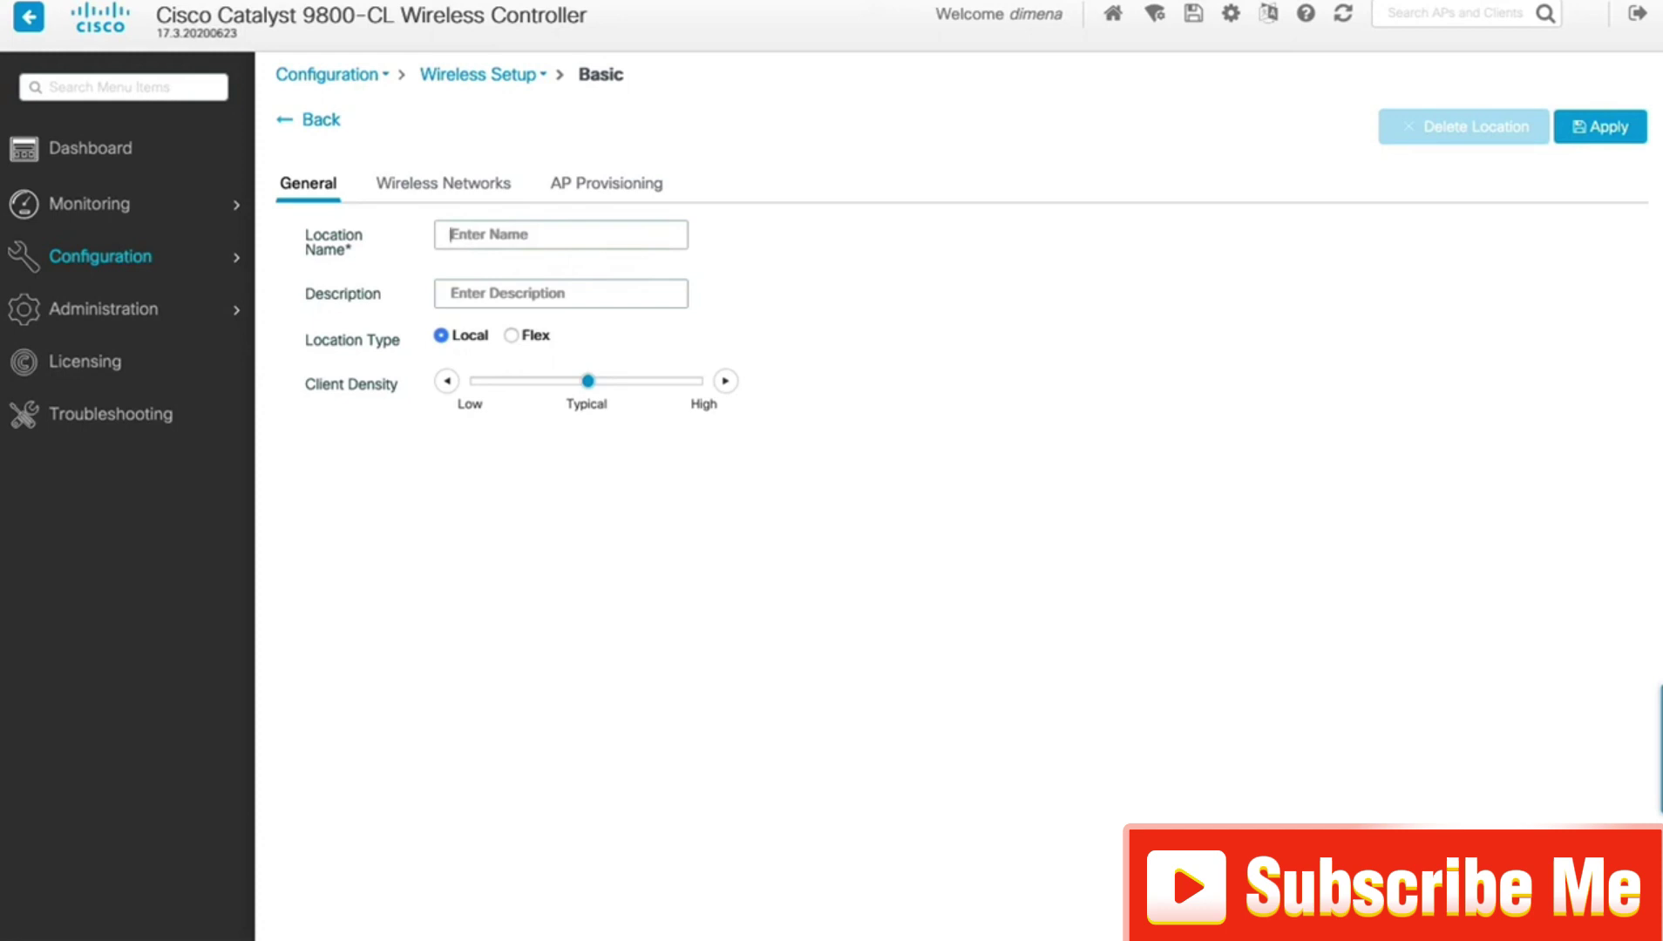
pyautogui.write('Pod1-location')
pyautogui.click(487, 292)
pyautogui.write('Pod1-')
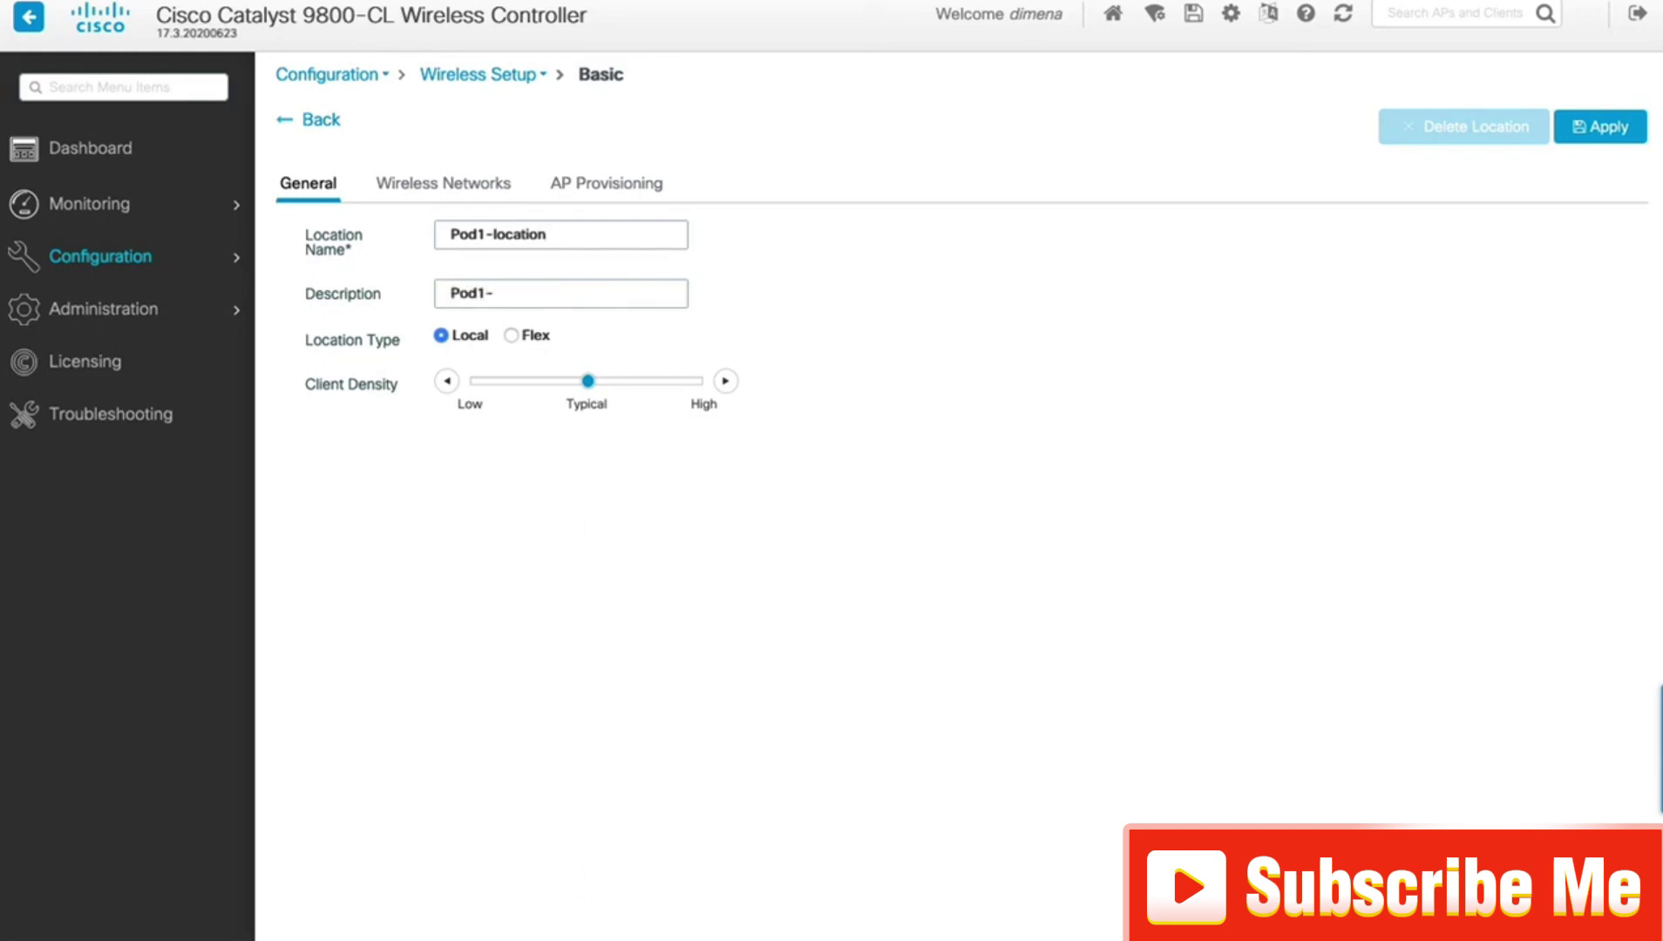
pyautogui.write('Location')
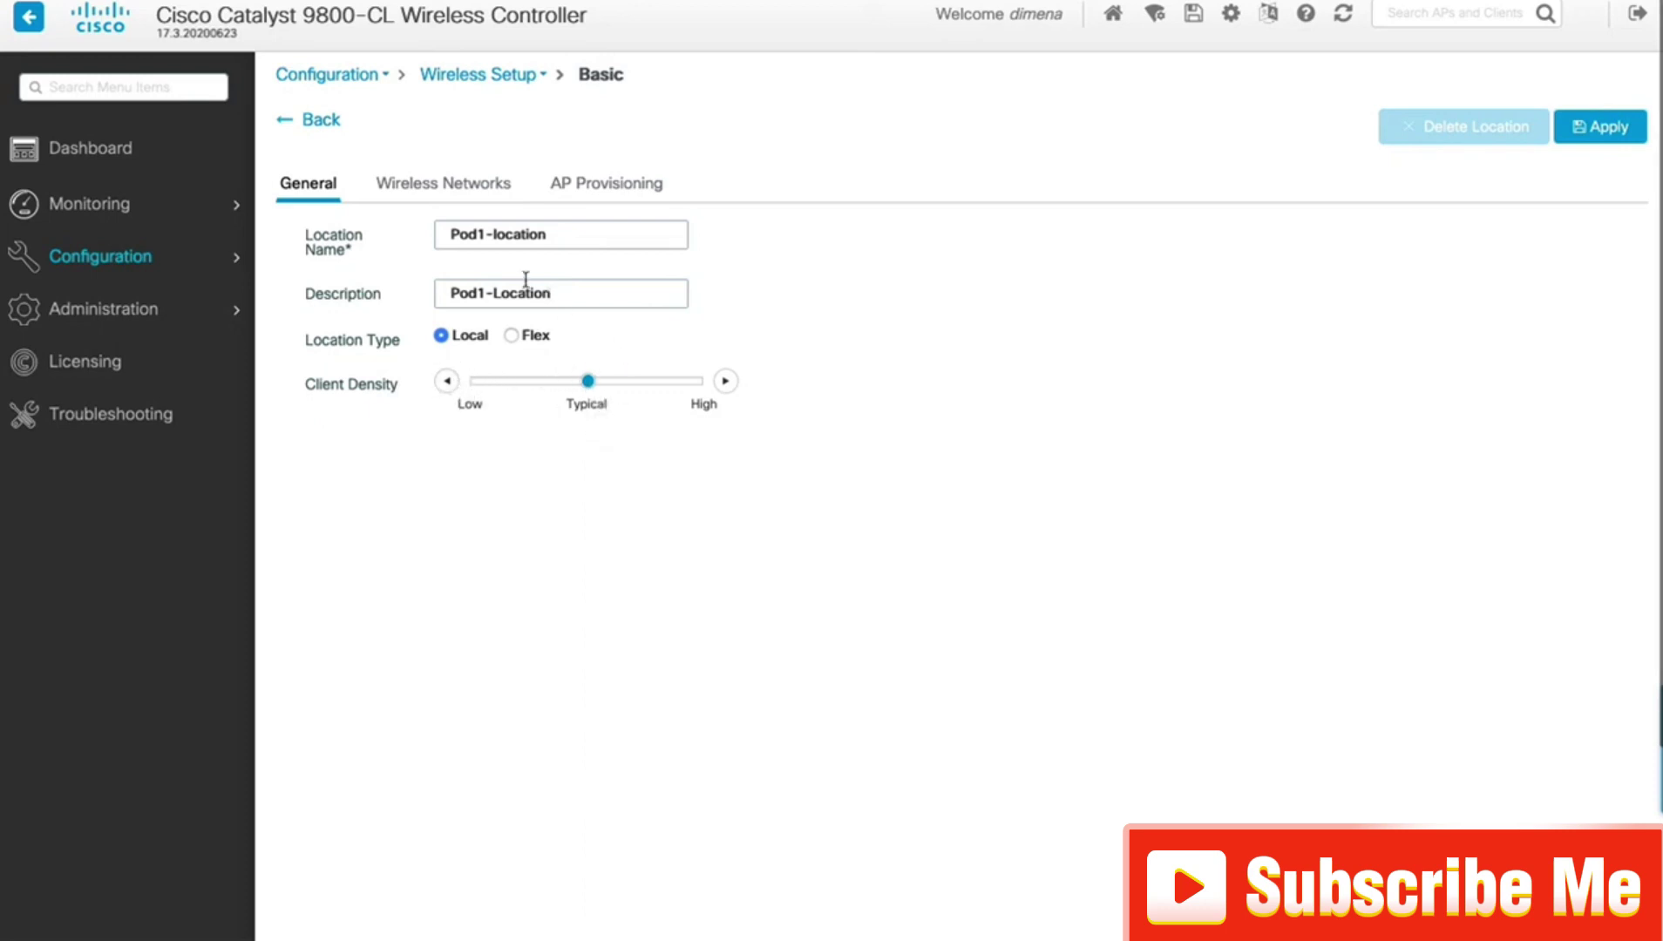
# Define a new WLAN for the location with profile name and SSID Pod1-admin, and enable its status.
pyautogui.click(441, 192)
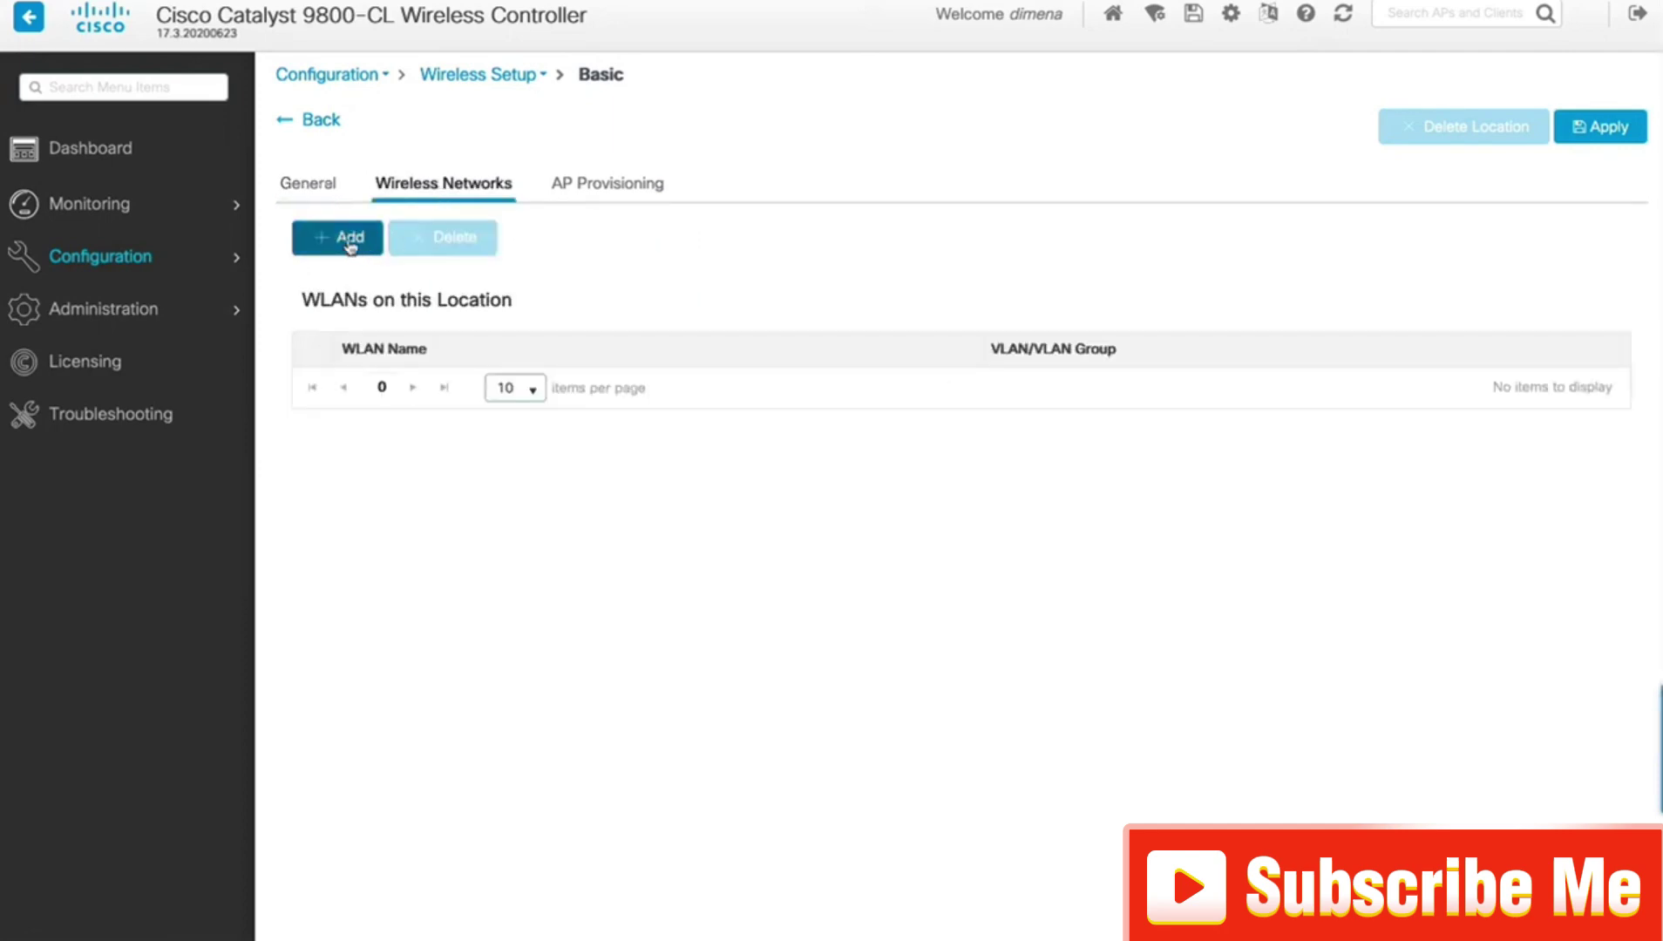
pyautogui.click(349, 244)
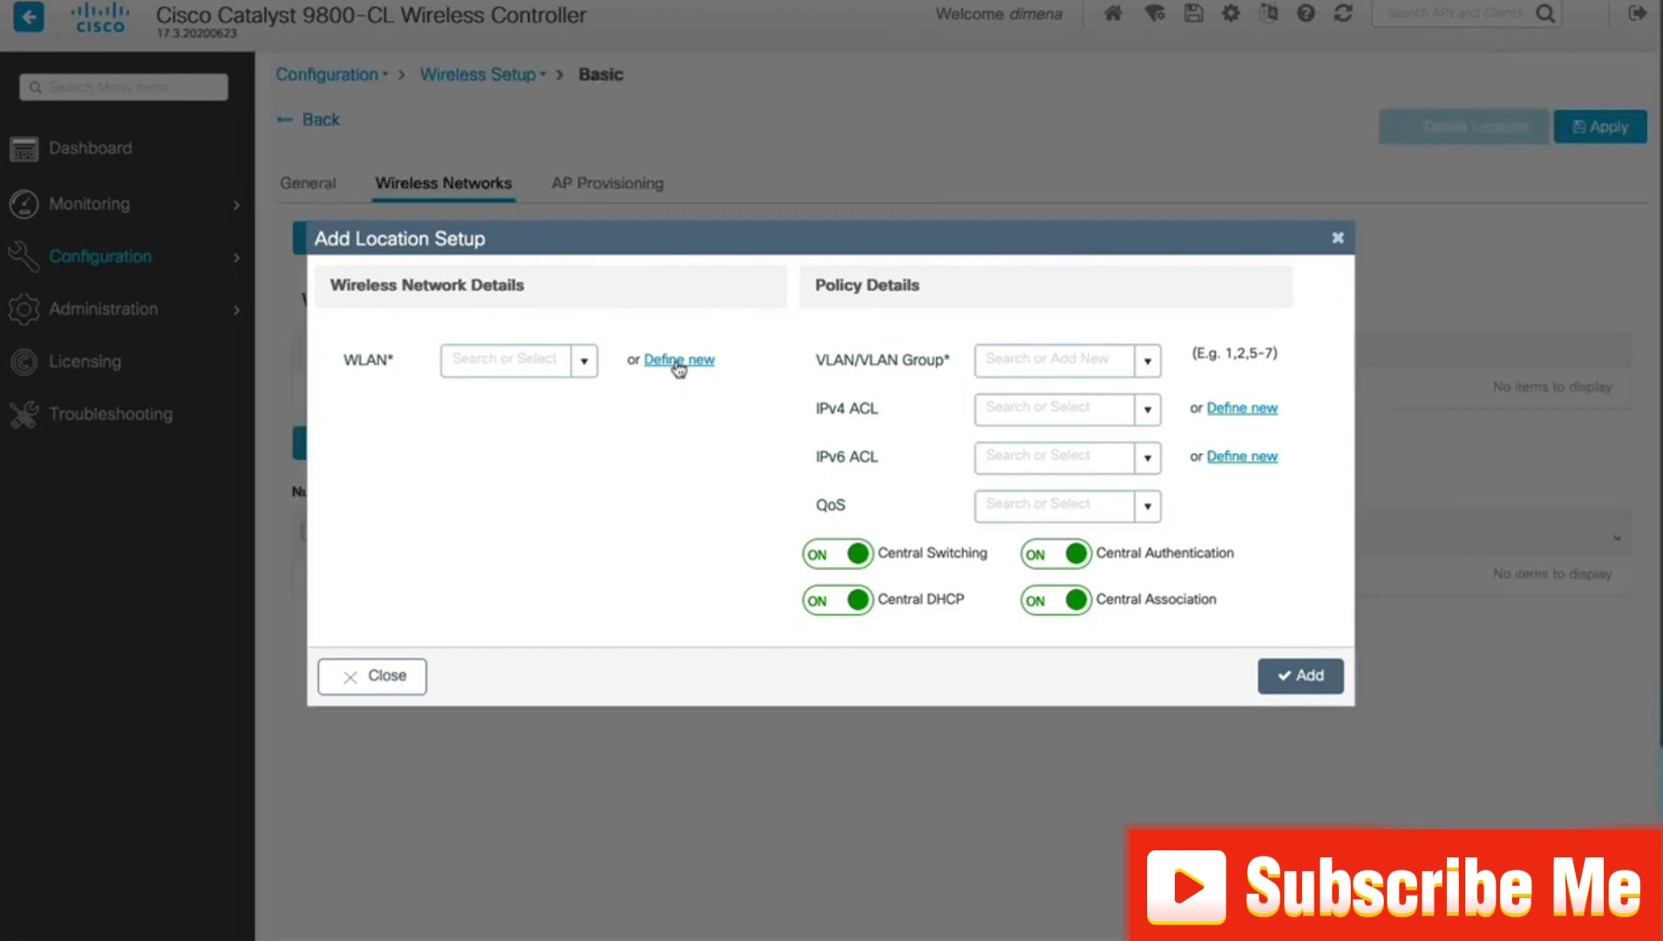
pyautogui.click(678, 363)
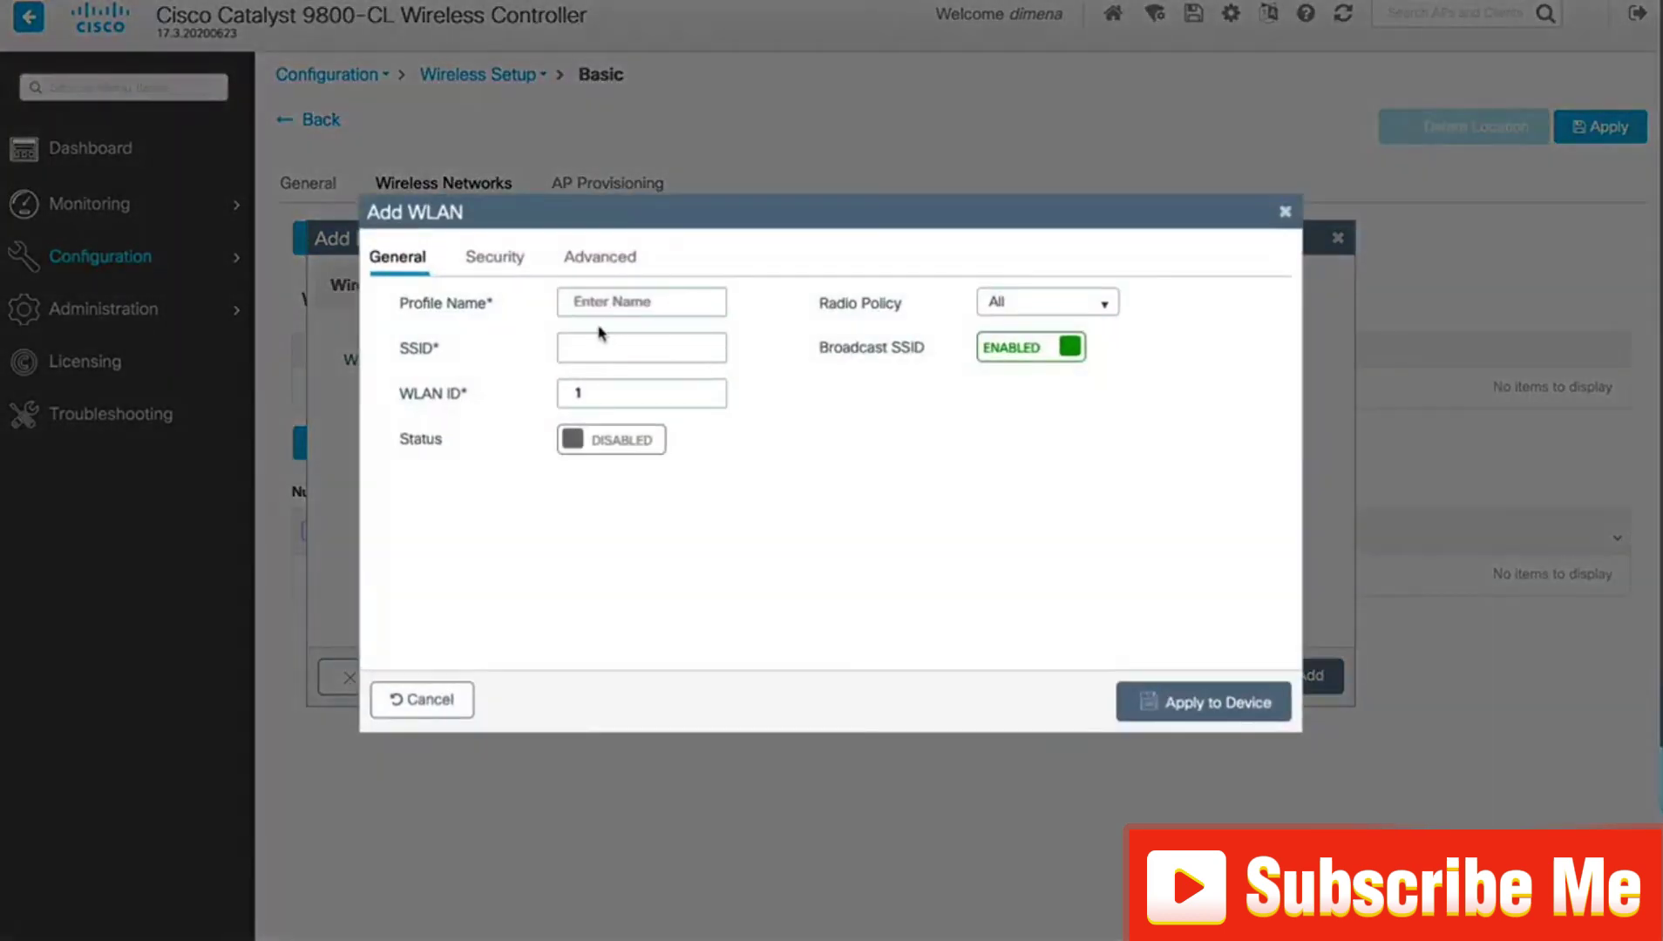
pyautogui.click(577, 302)
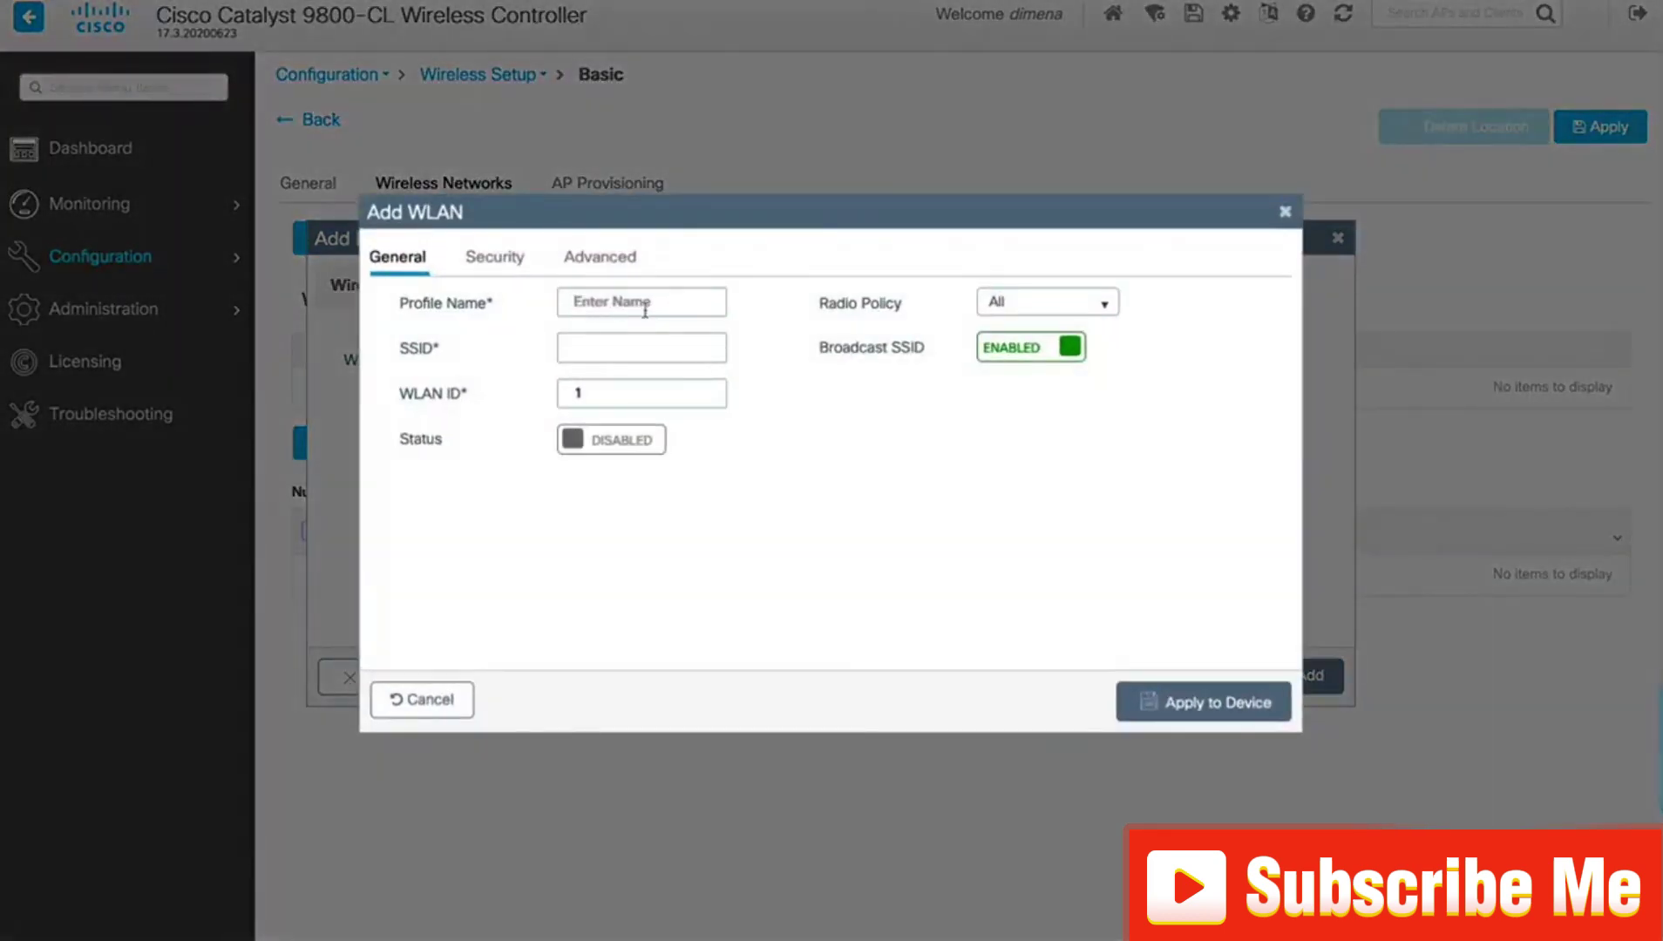
pyautogui.write('Pod1-a')
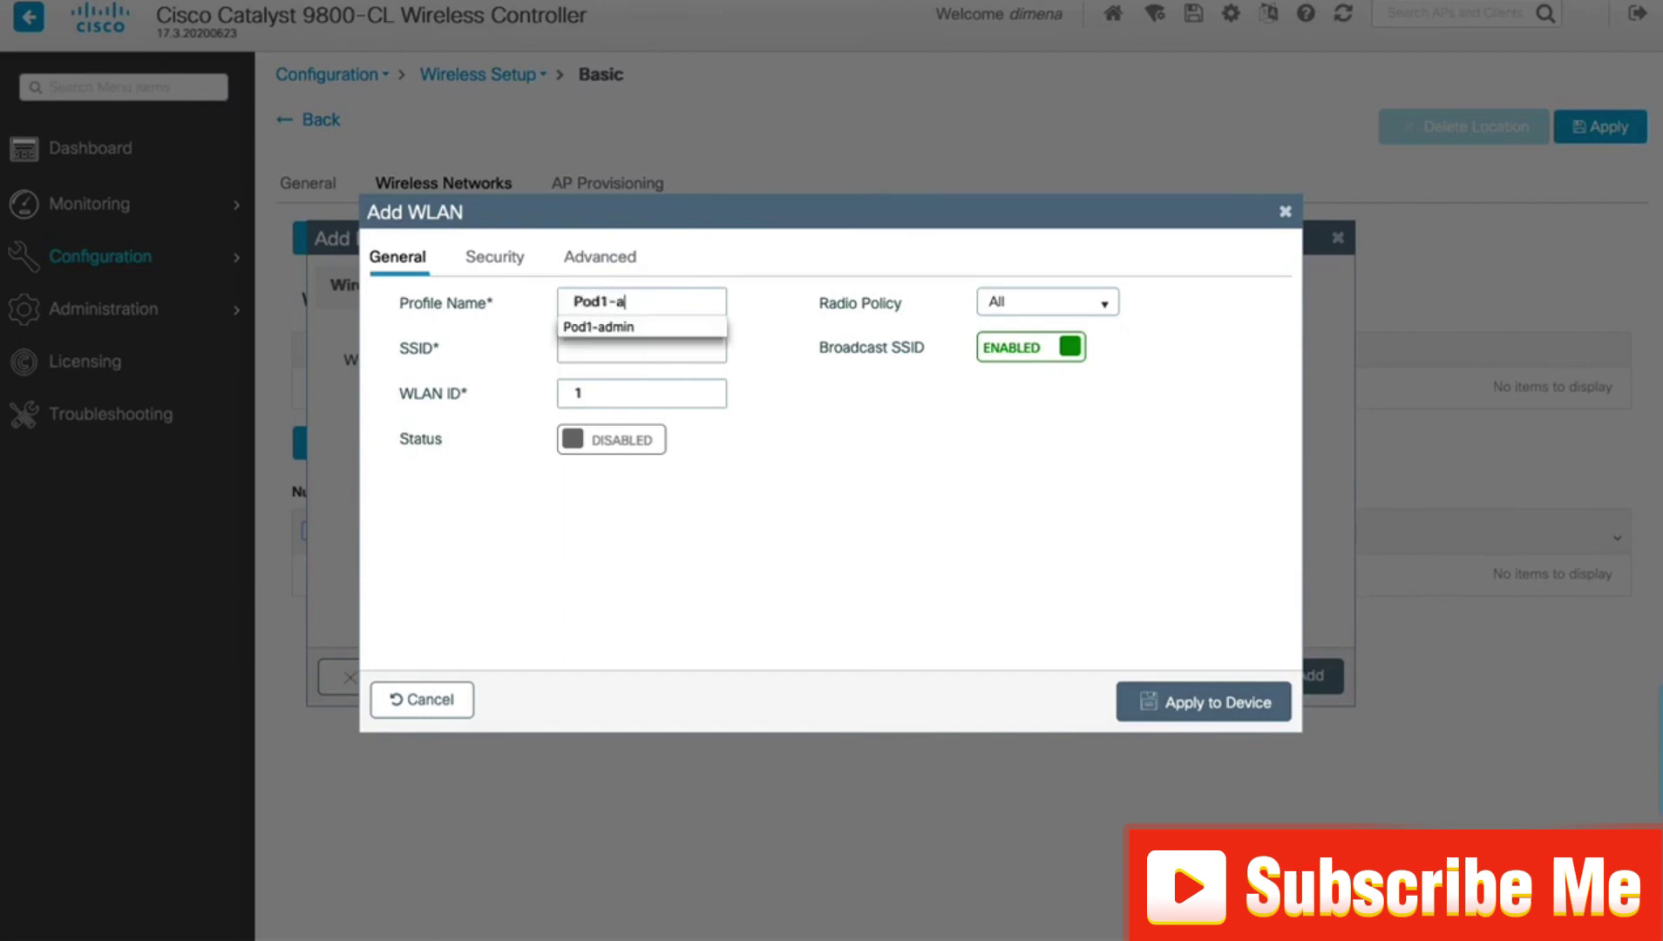
pyautogui.write('dmin')
pyautogui.click(672, 365)
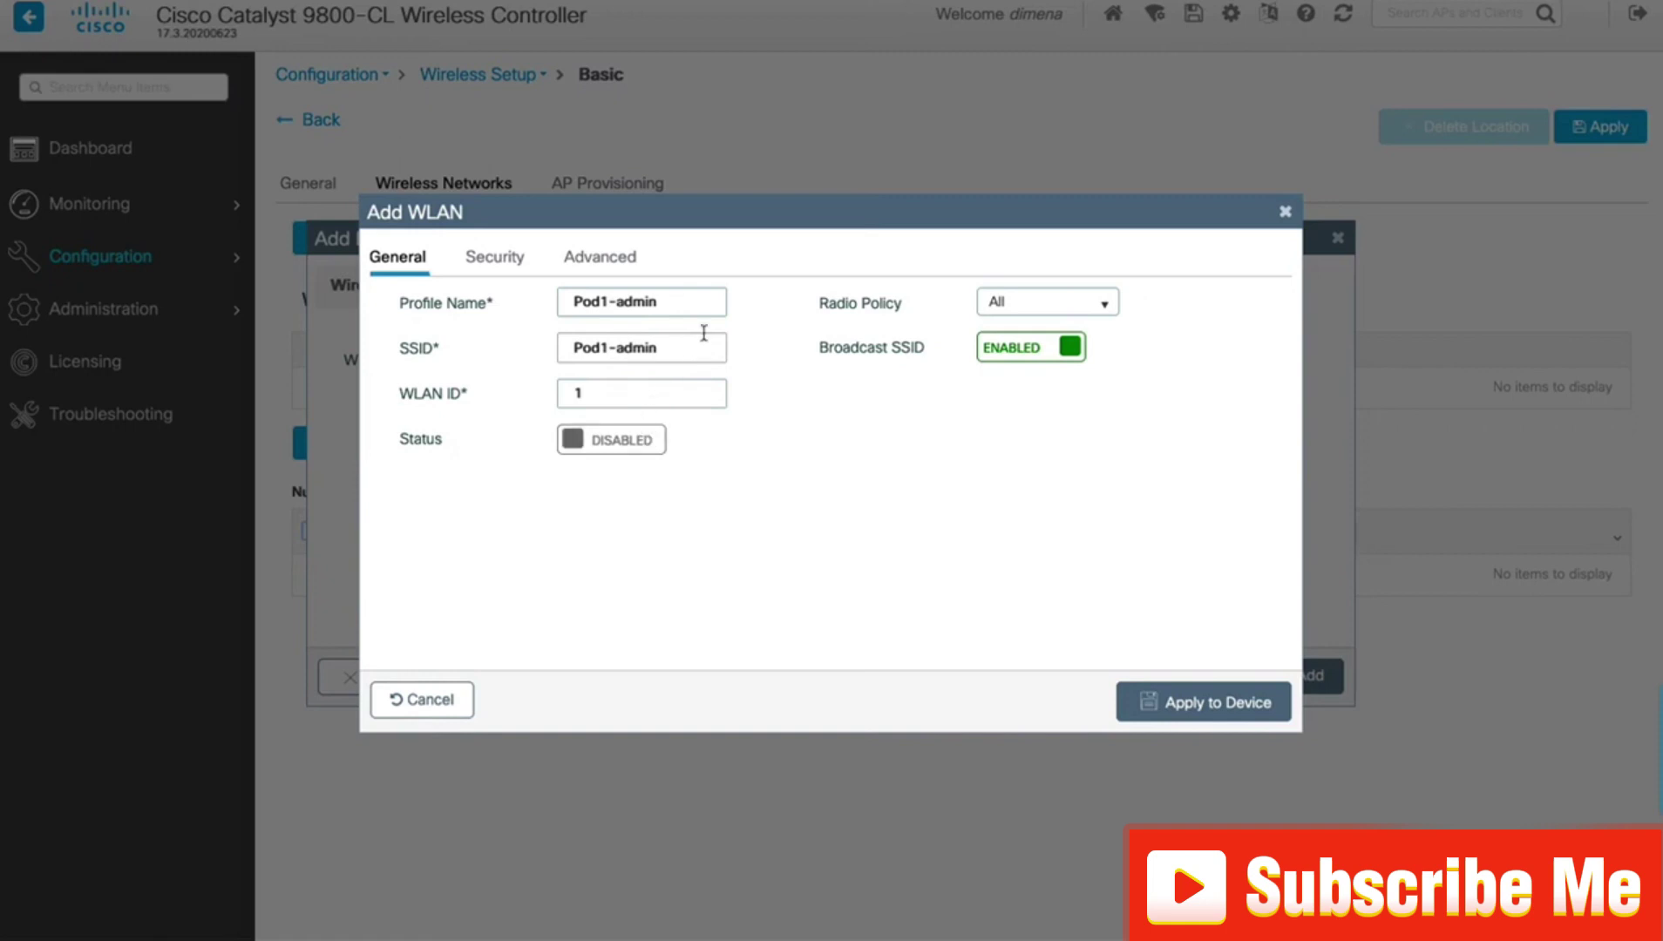
pyautogui.click(653, 451)
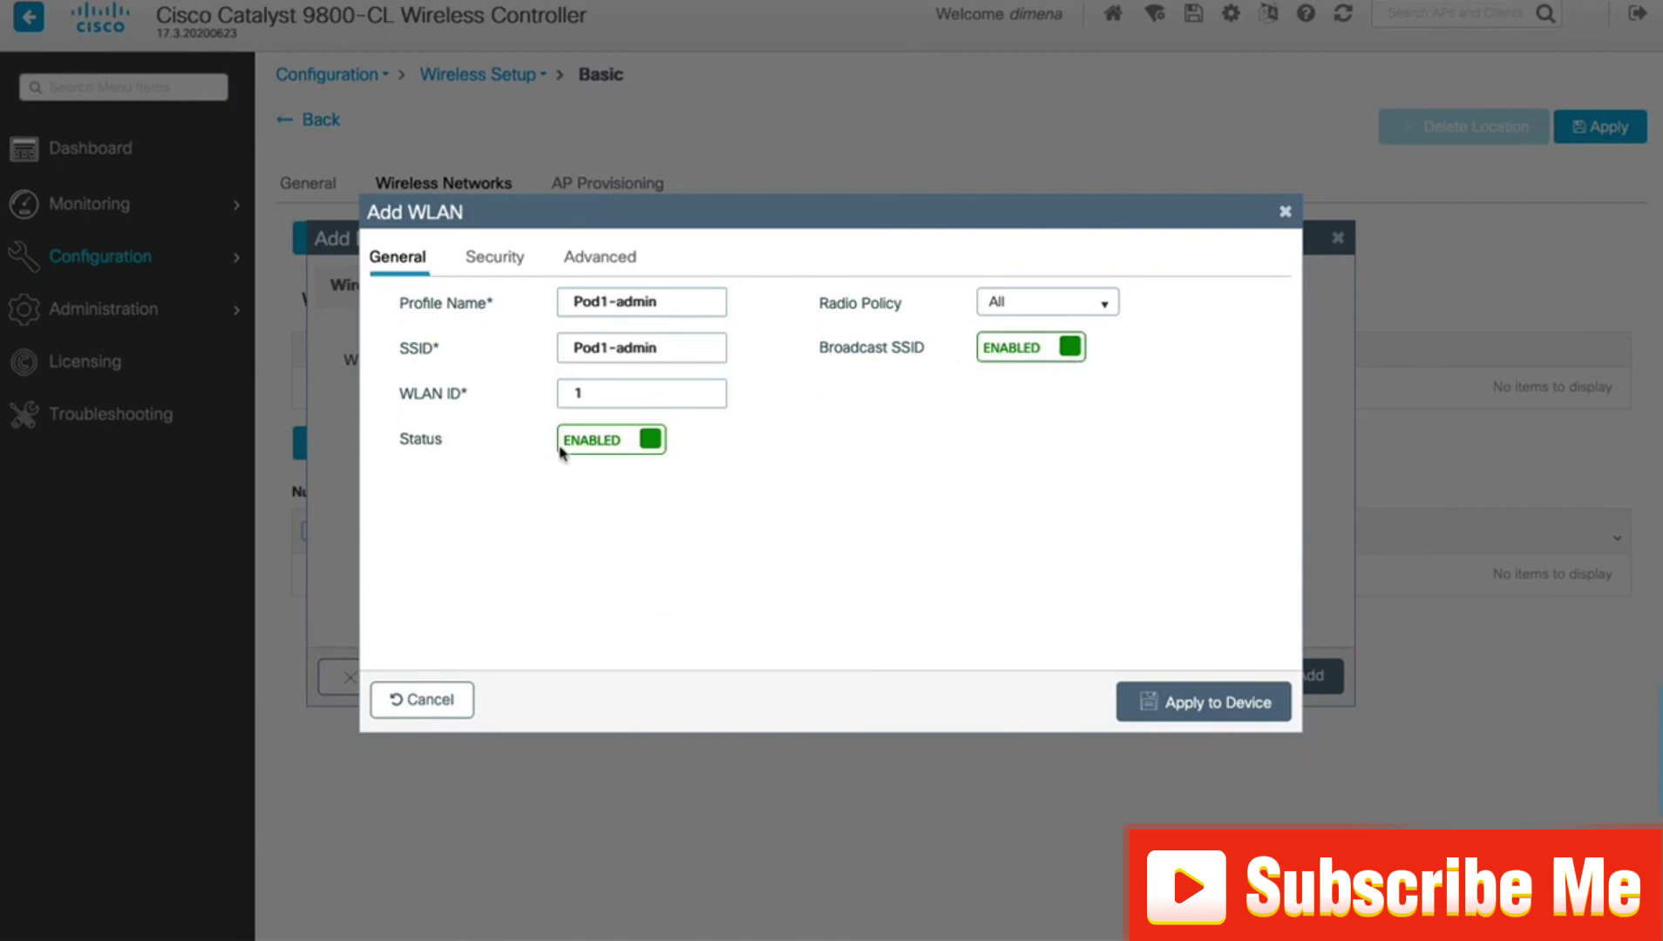
# Set the WLAN's Layer 2 security mode to WPA2 + WPA3 and turn off the WPA3 policy.
pyautogui.click(495, 261)
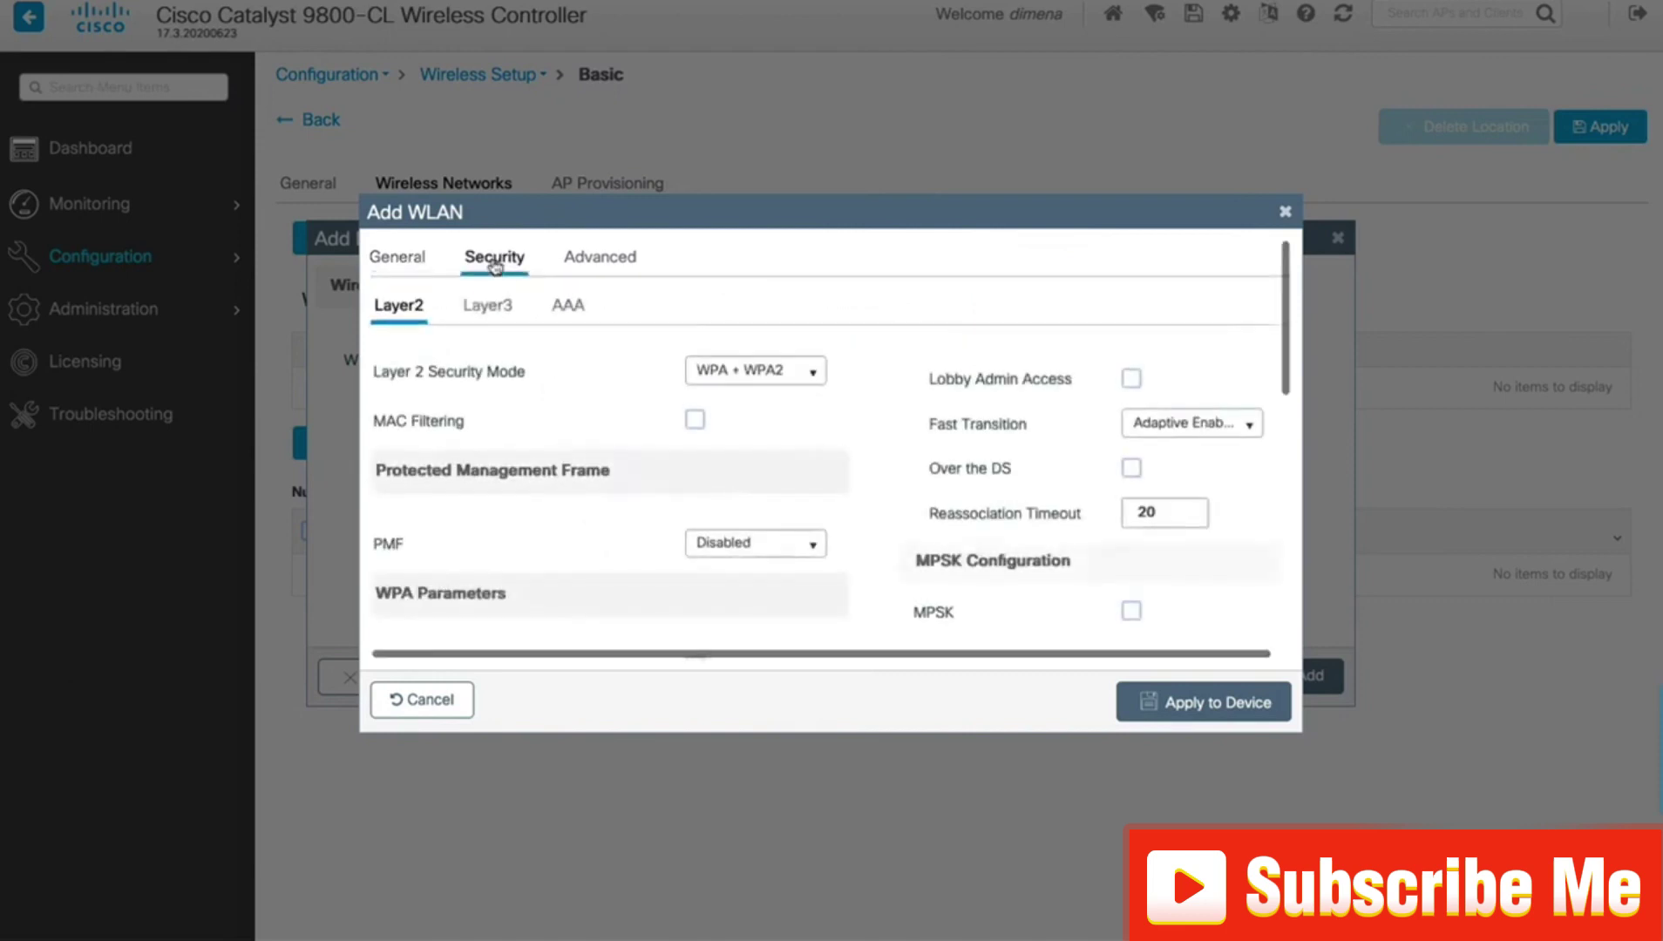
pyautogui.click(811, 376)
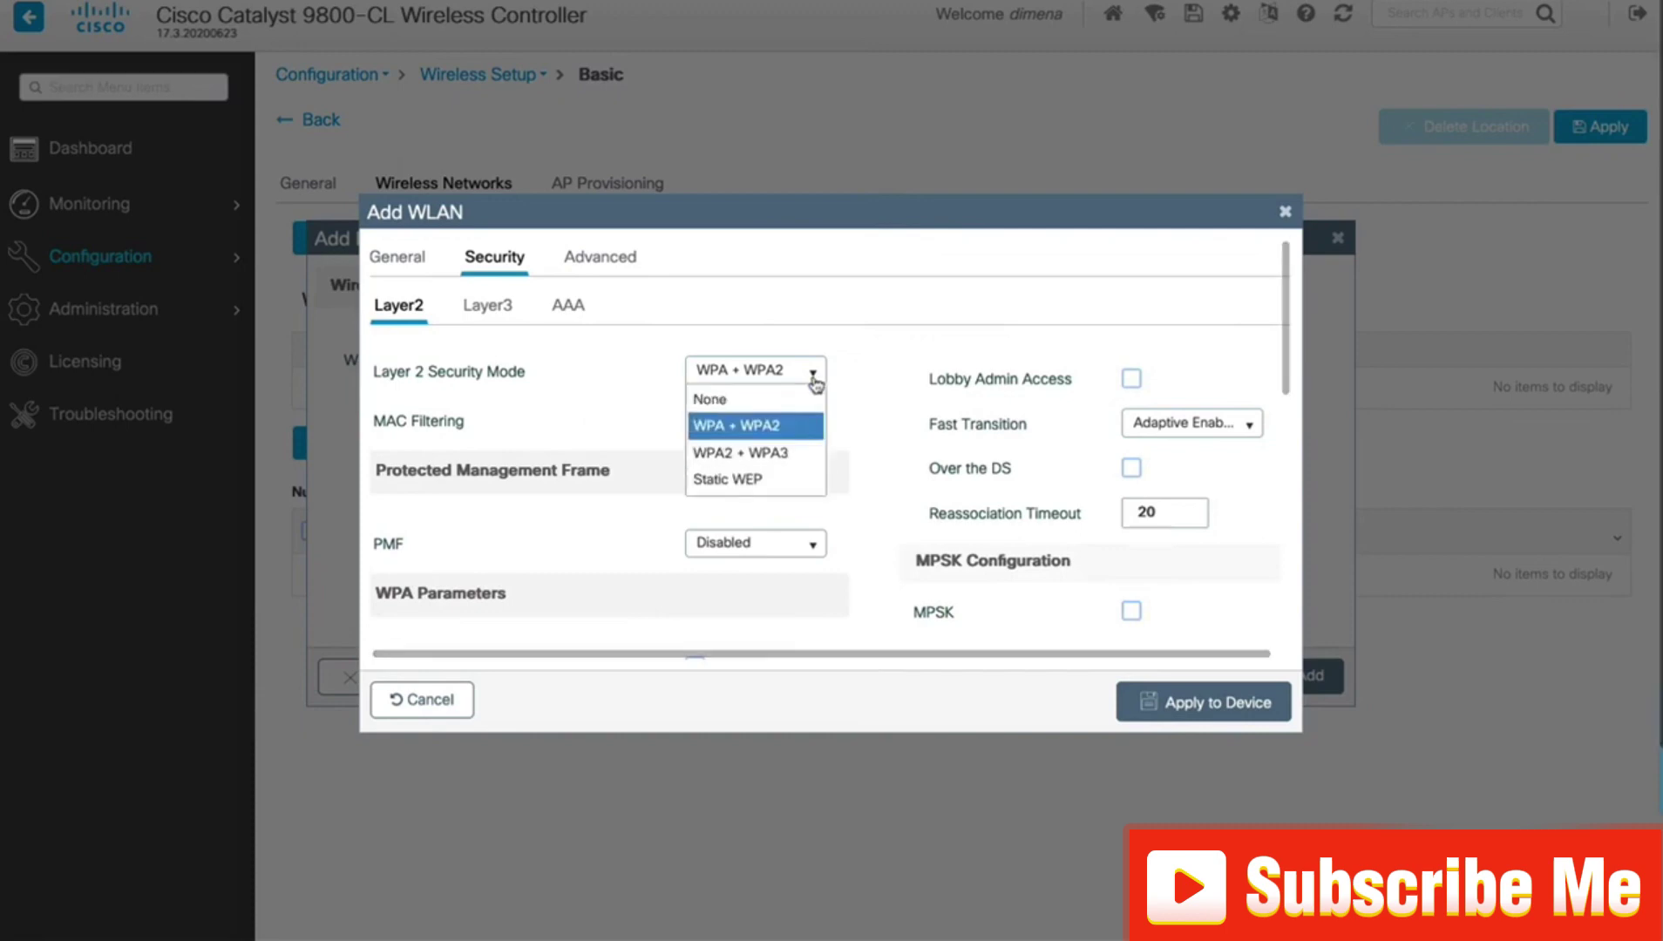
pyautogui.click(772, 455)
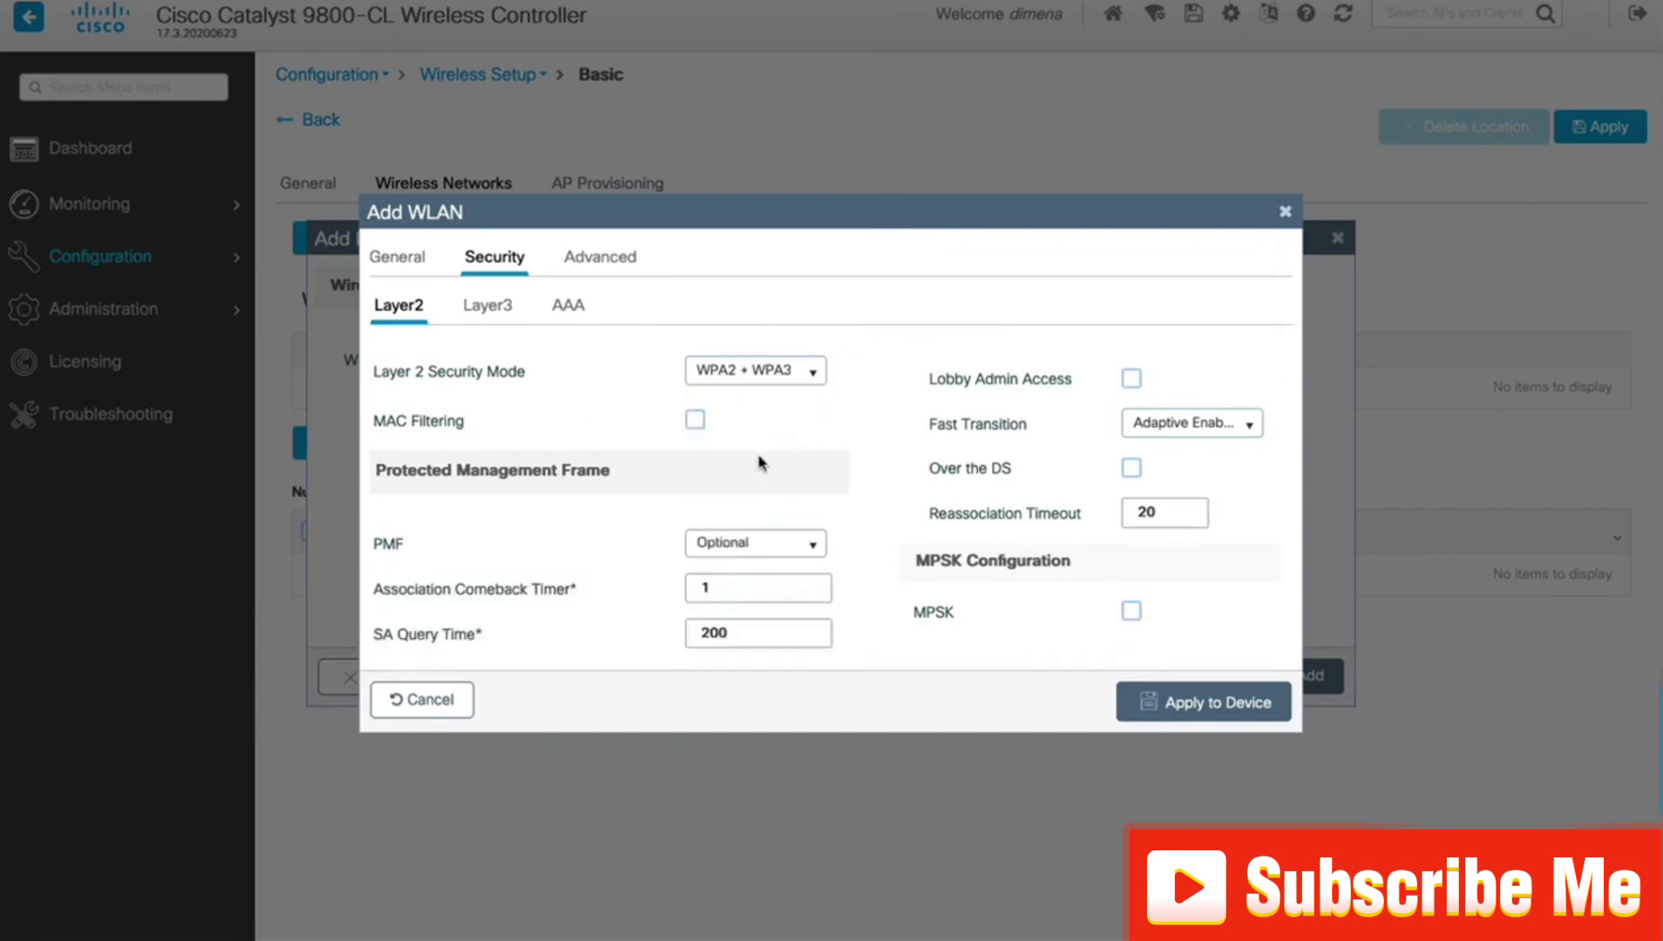
pyautogui.scroll(-3, 769, 466)
pyautogui.scroll(-5, 769, 469)
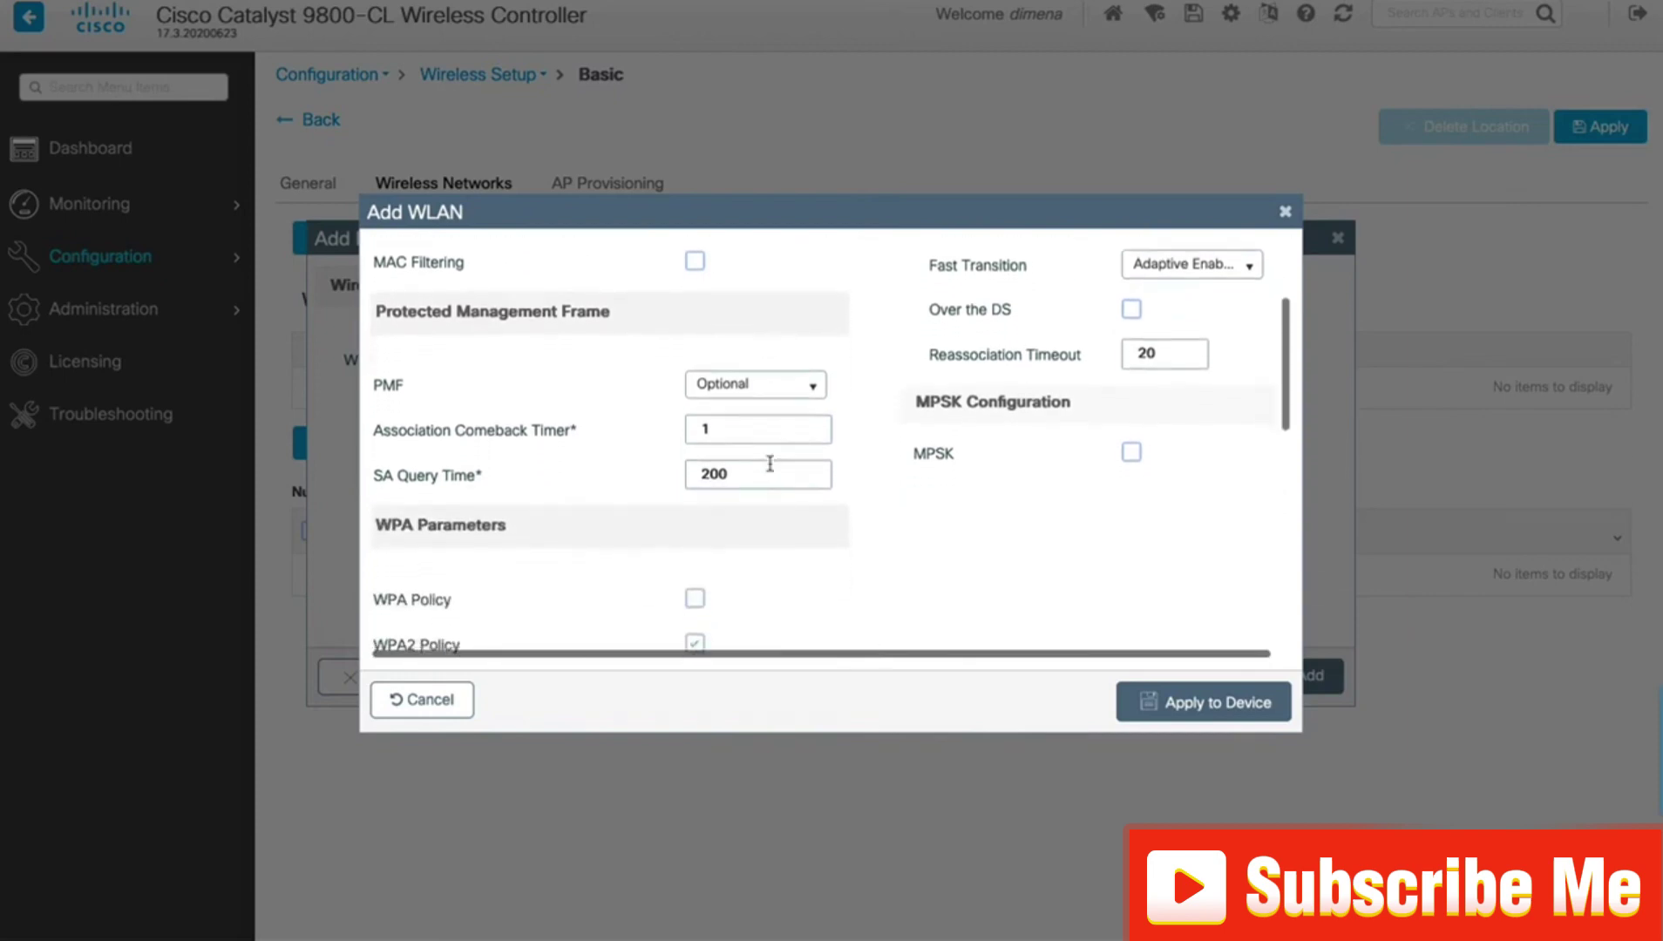
pyautogui.scroll(-3, 769, 471)
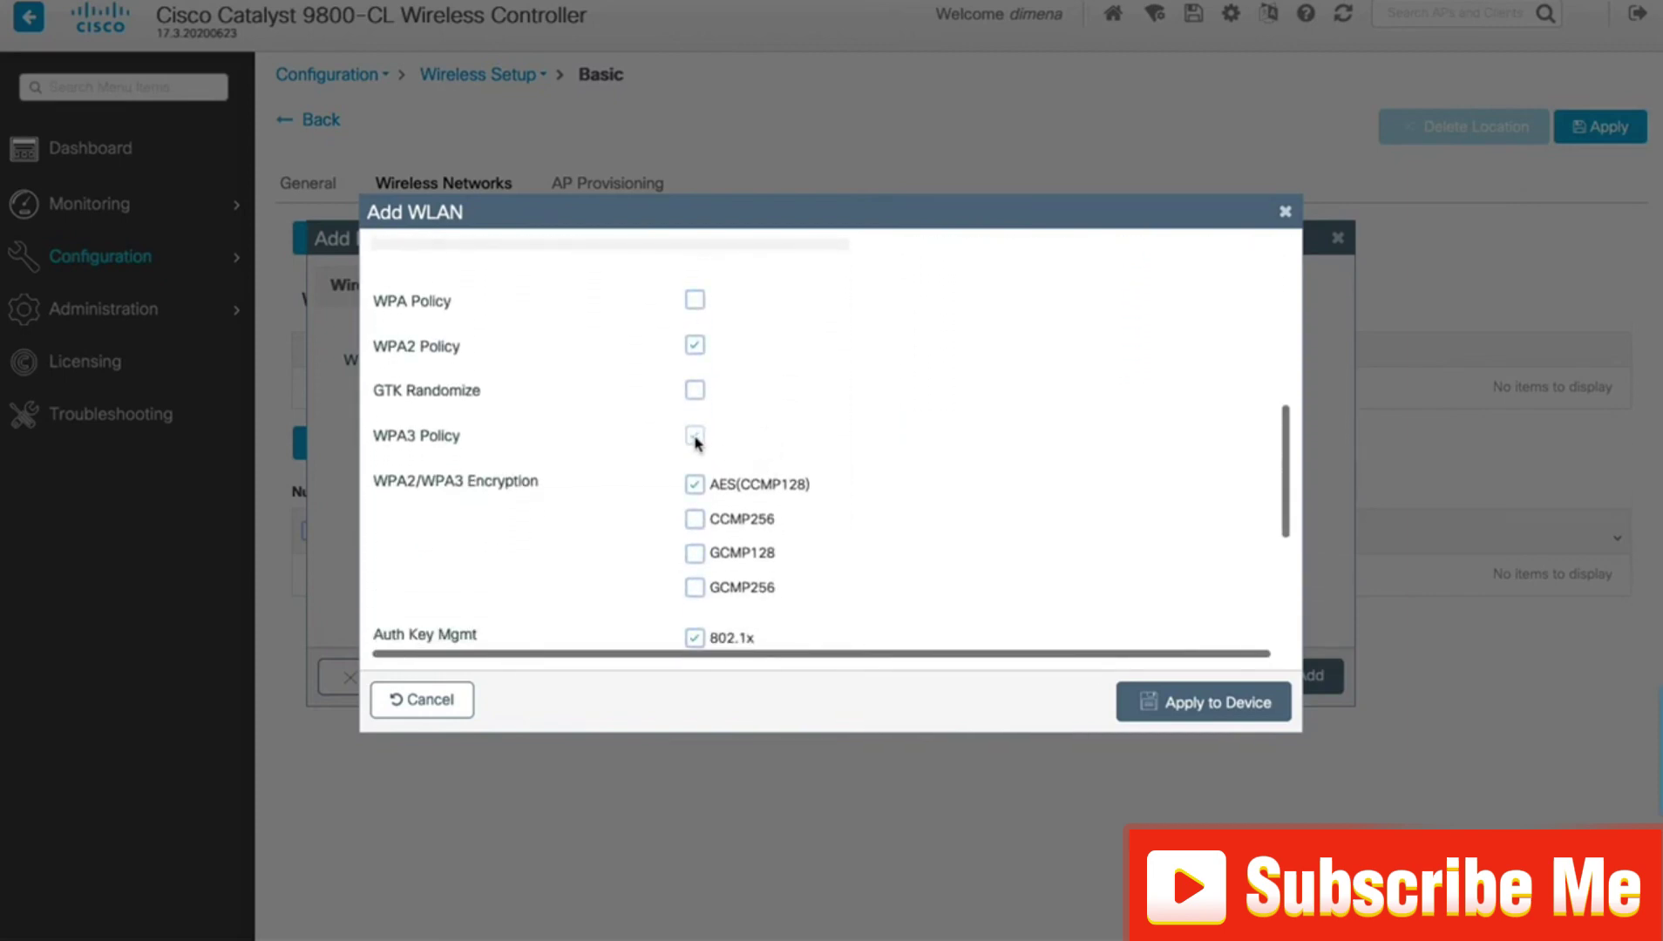
pyautogui.scroll(-1, 876, 475)
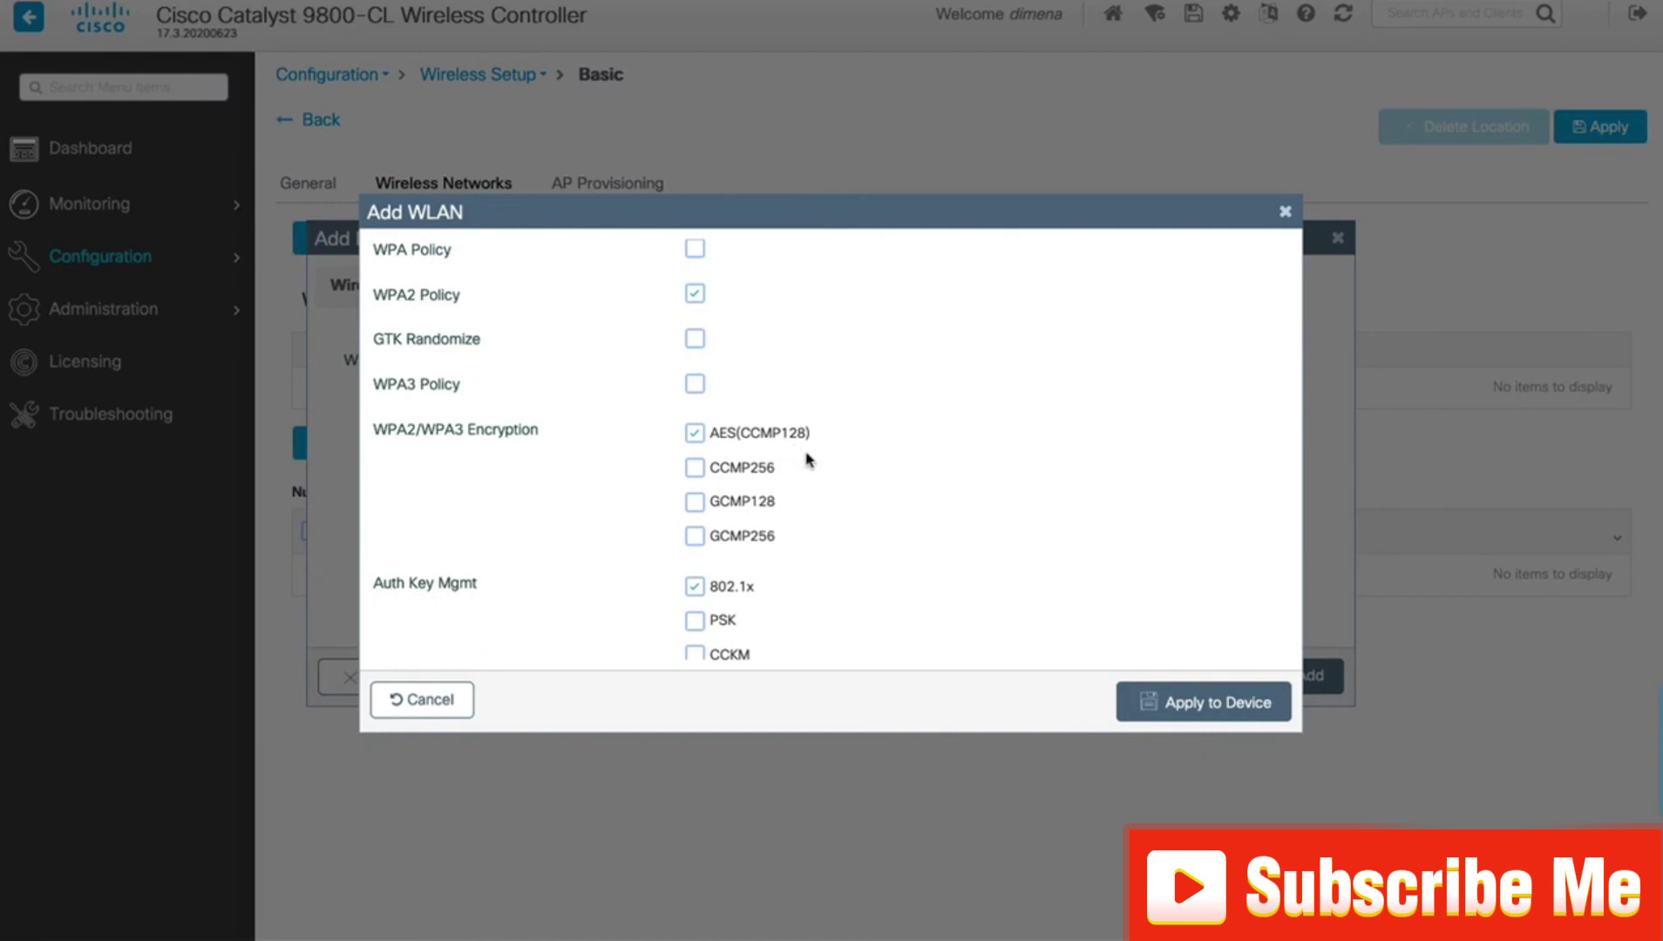
# Switch the WLAN's authentication key management from 802.1x to PSK.
pyautogui.scroll(-2, 805, 457)
pyautogui.scroll(-1, 805, 458)
pyautogui.click(694, 468)
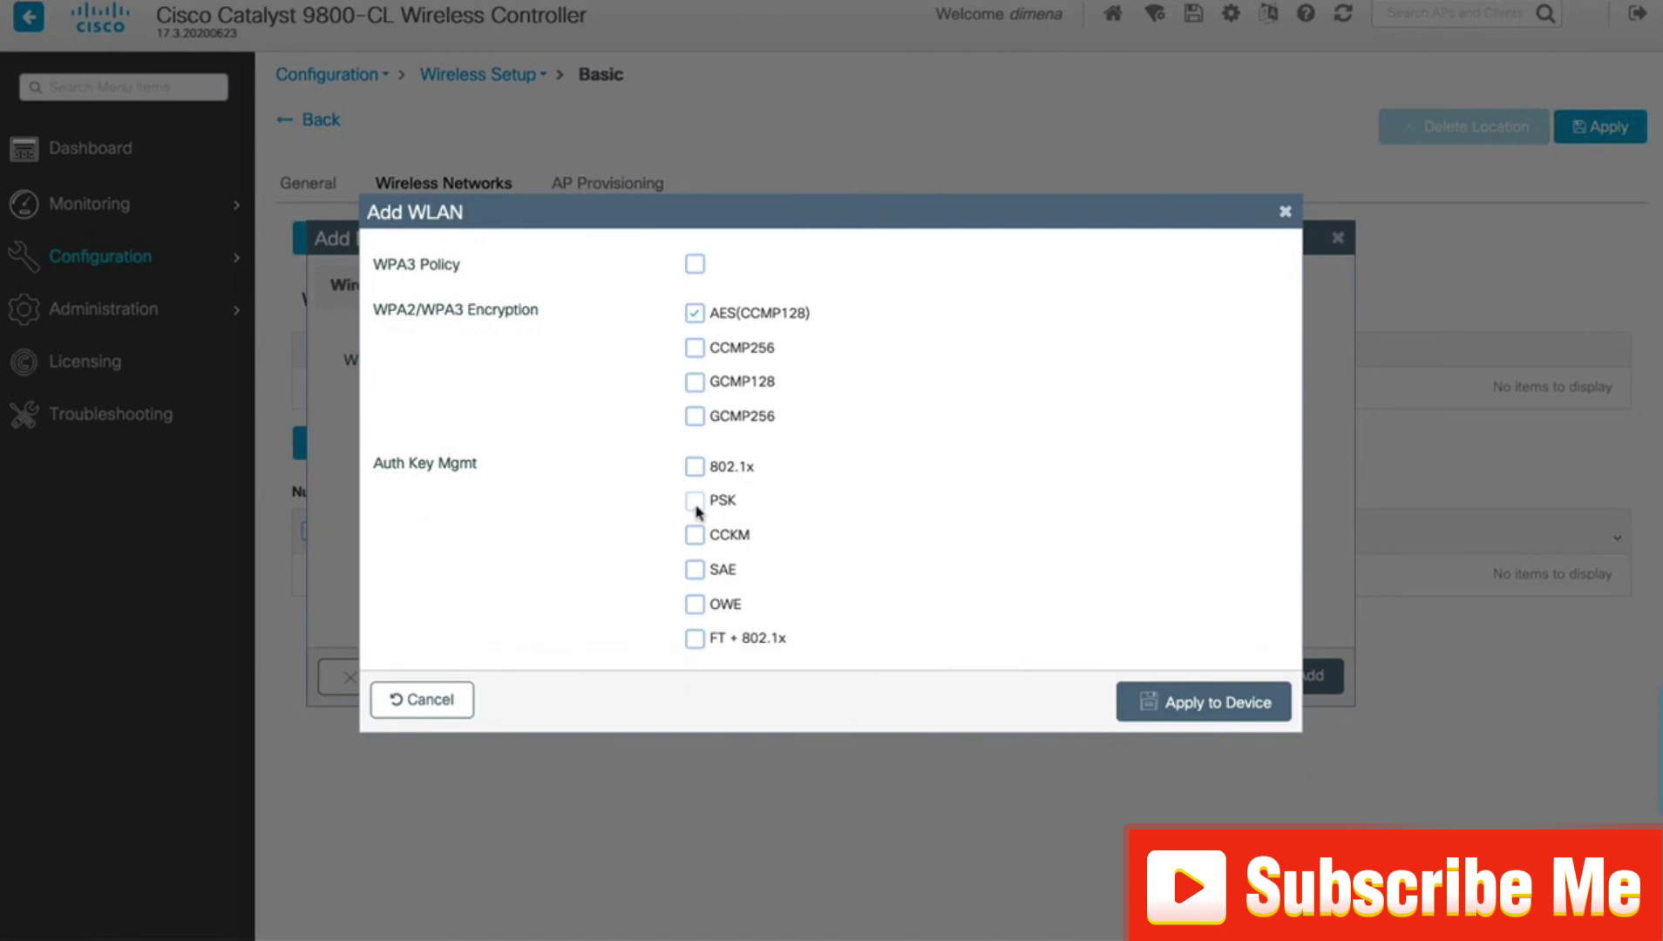
pyautogui.click(694, 501)
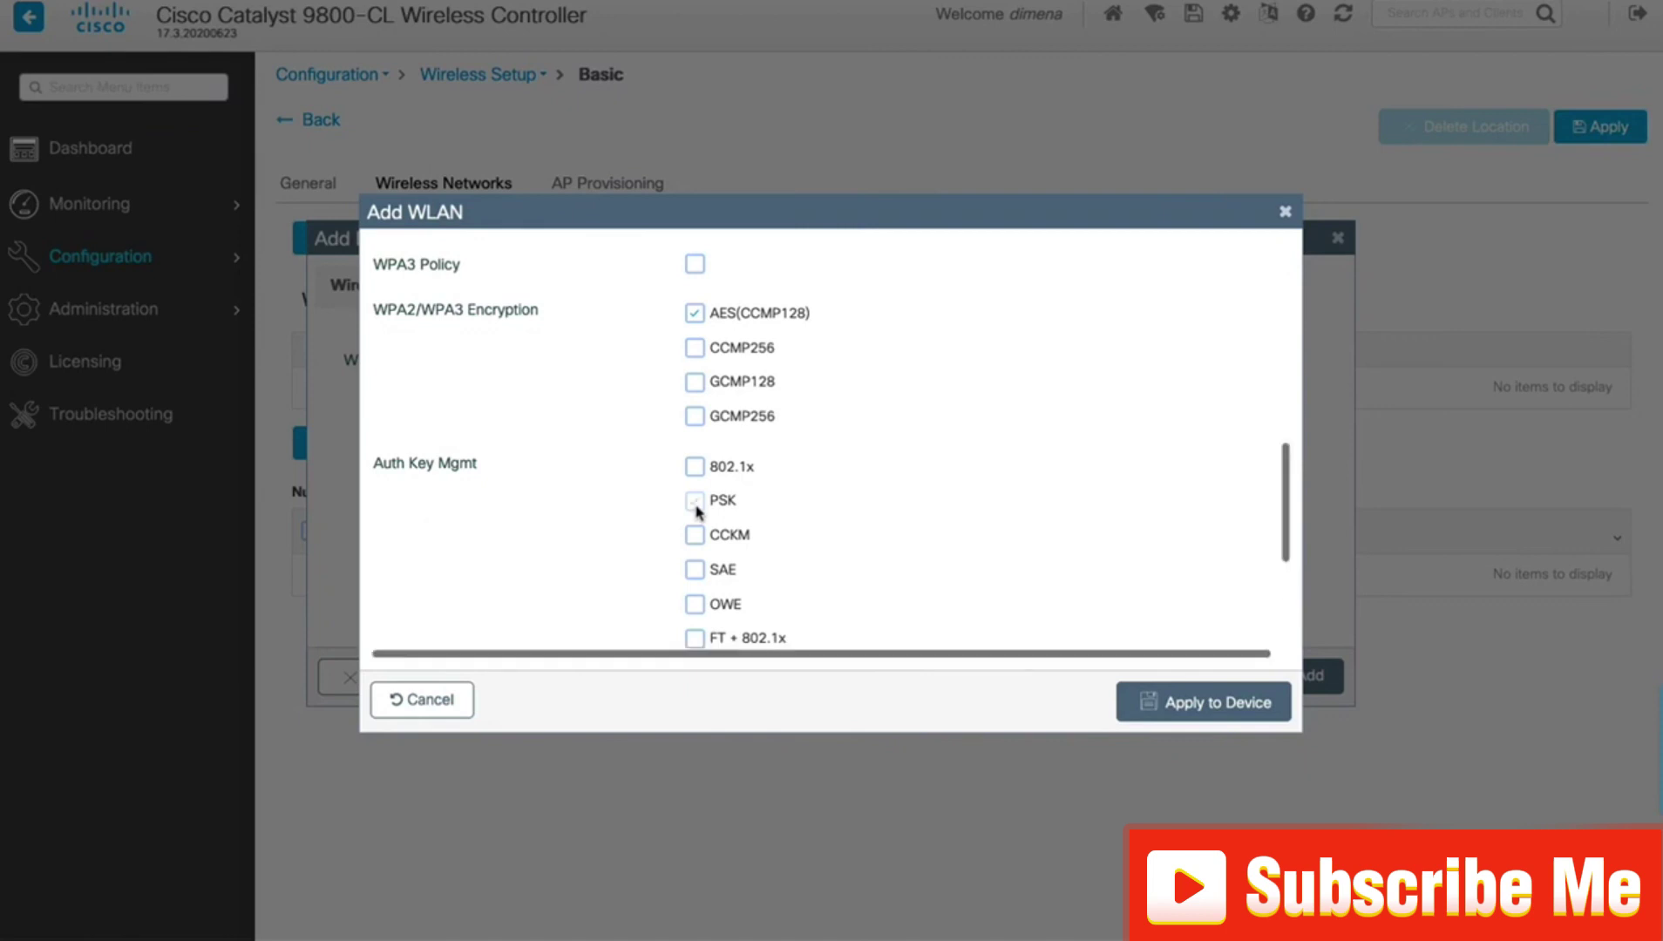
# Go to the WLAN's PSK format, PSK type and pre-shared key settings.
pyautogui.scroll(-3, 793, 519)
pyautogui.scroll(-4, 794, 518)
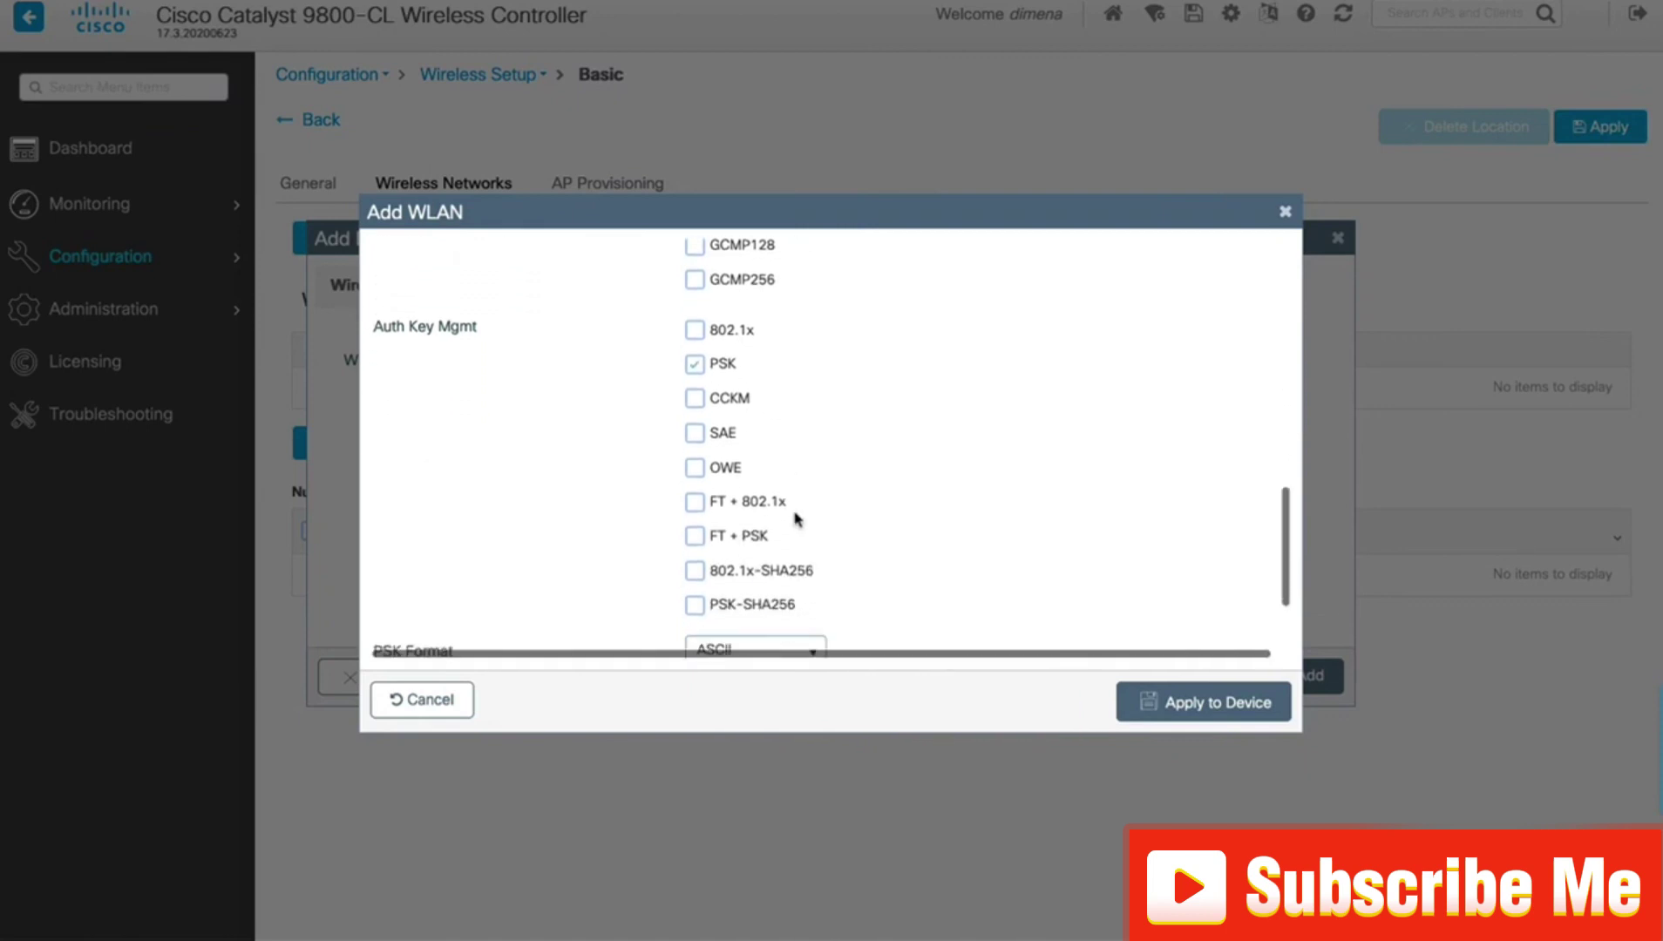
pyautogui.scroll(-1, 794, 521)
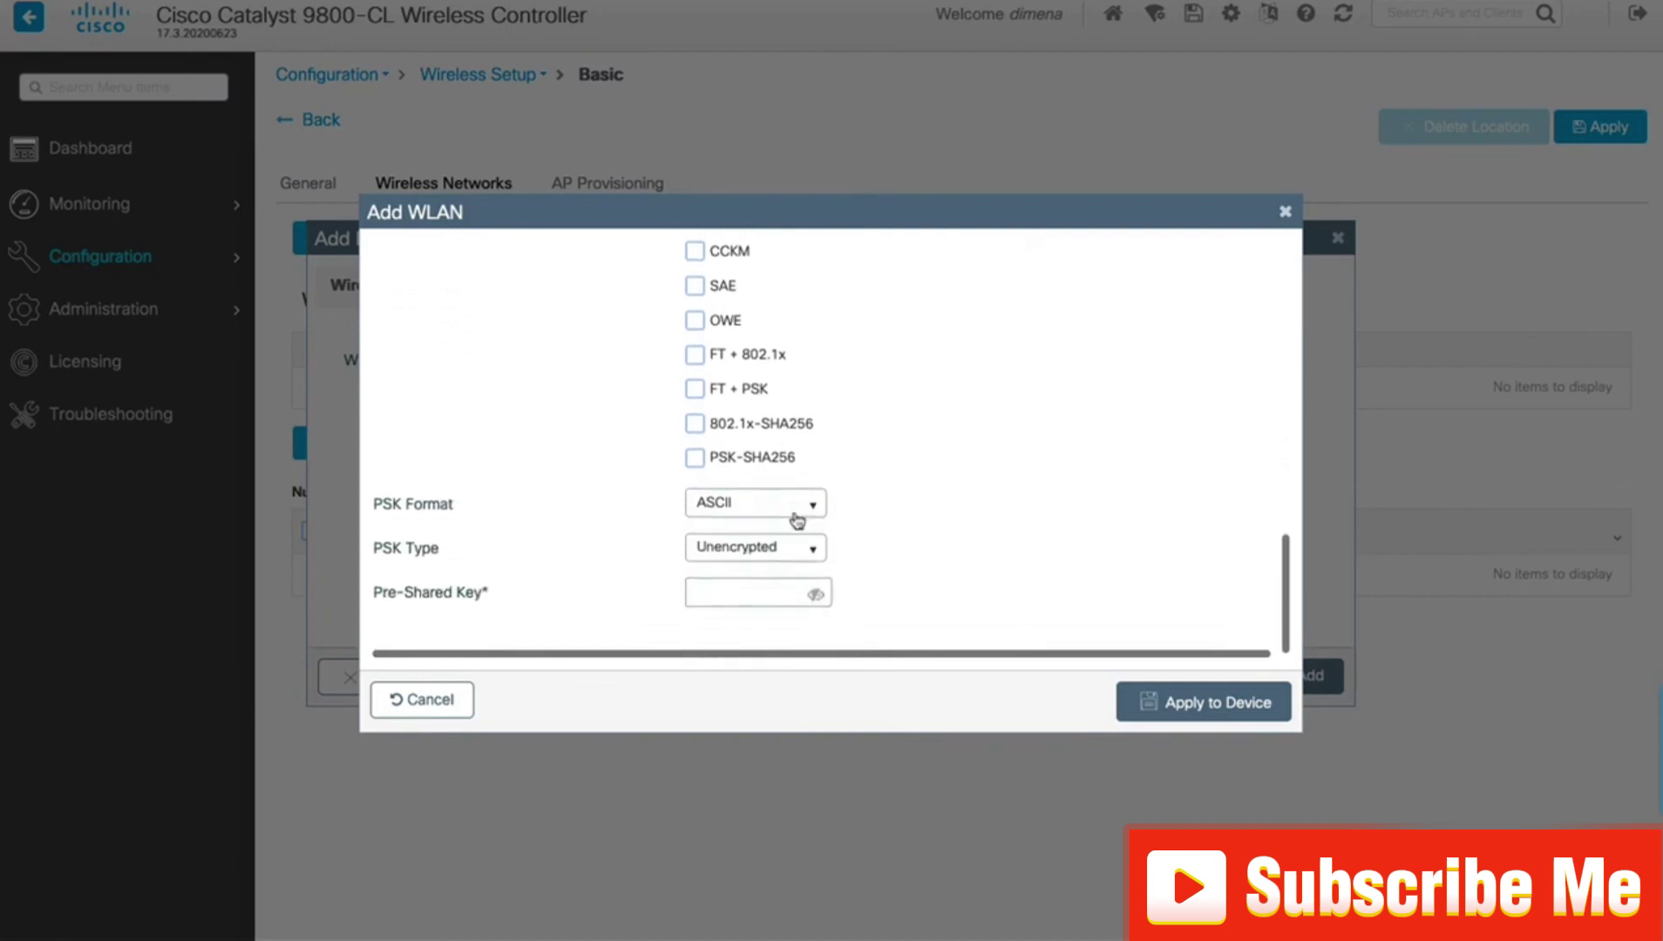
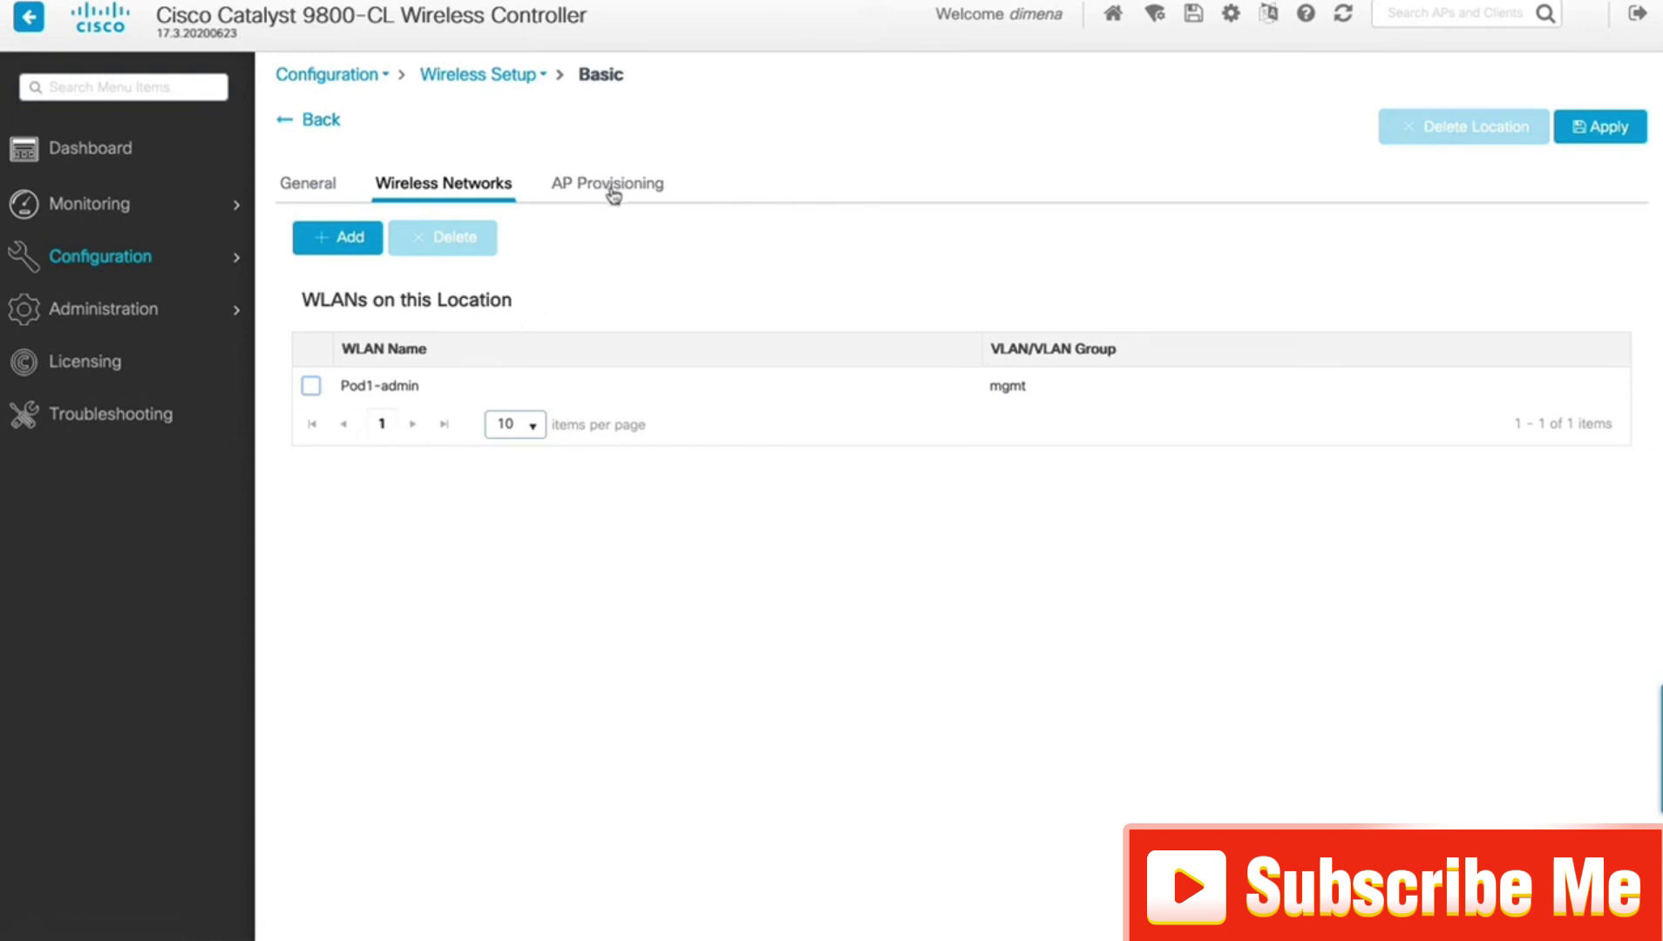
# Provision the available access point AP04EB-409E-1F88 to the location and apply the location setup.
pyautogui.click(613, 194)
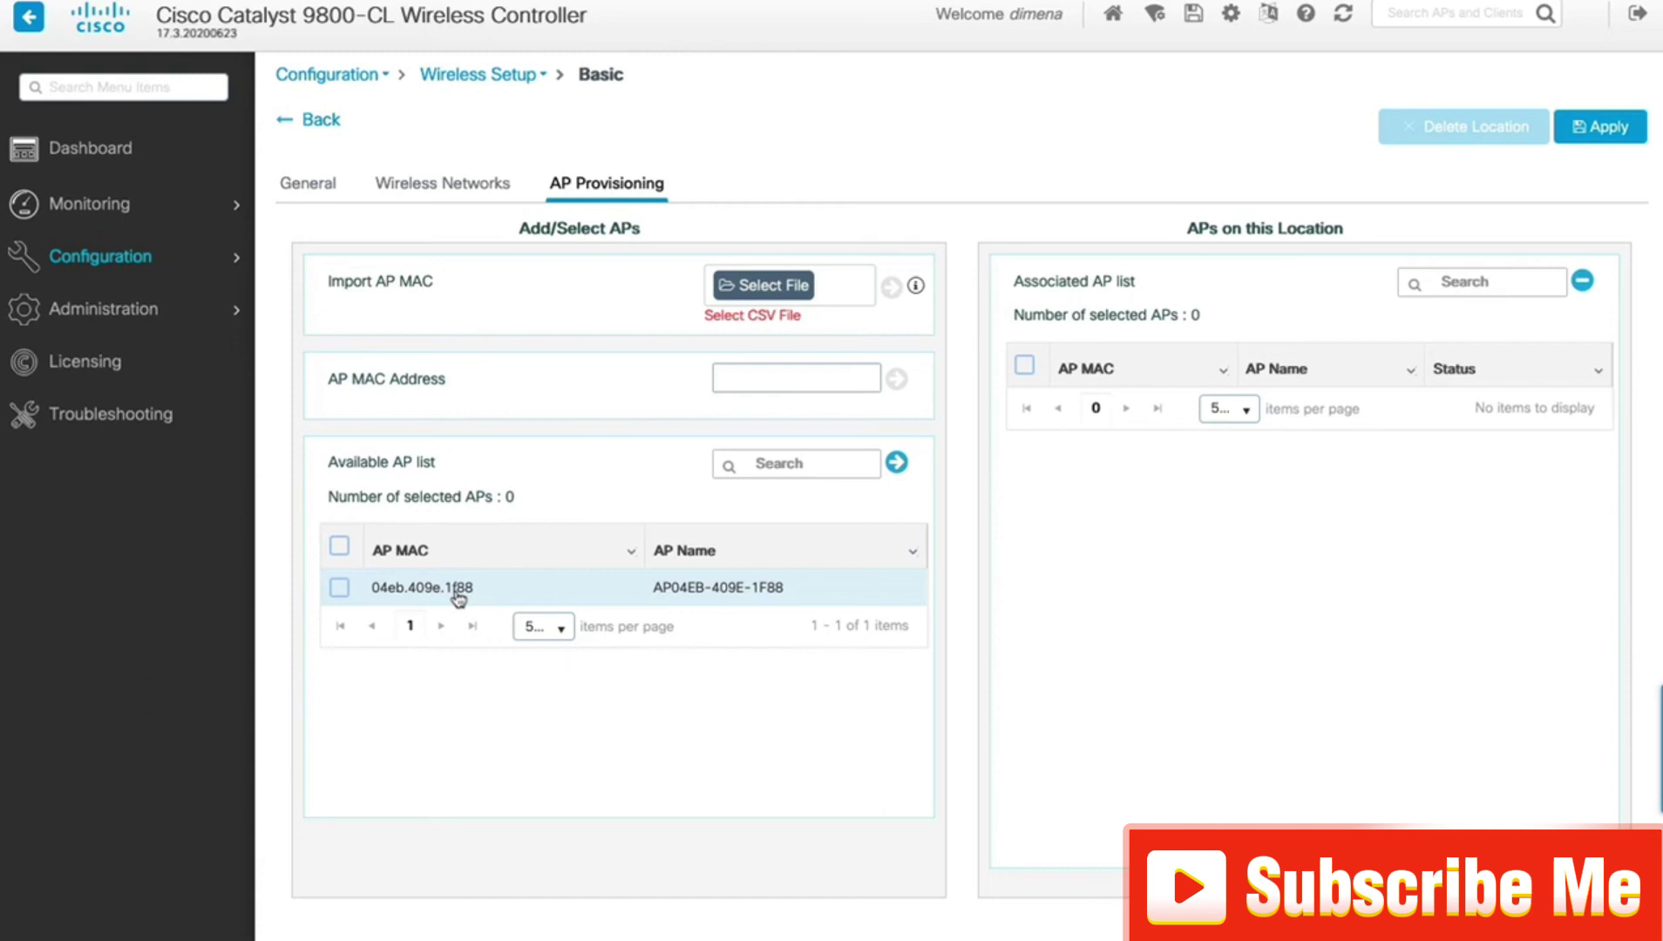
pyautogui.click(341, 590)
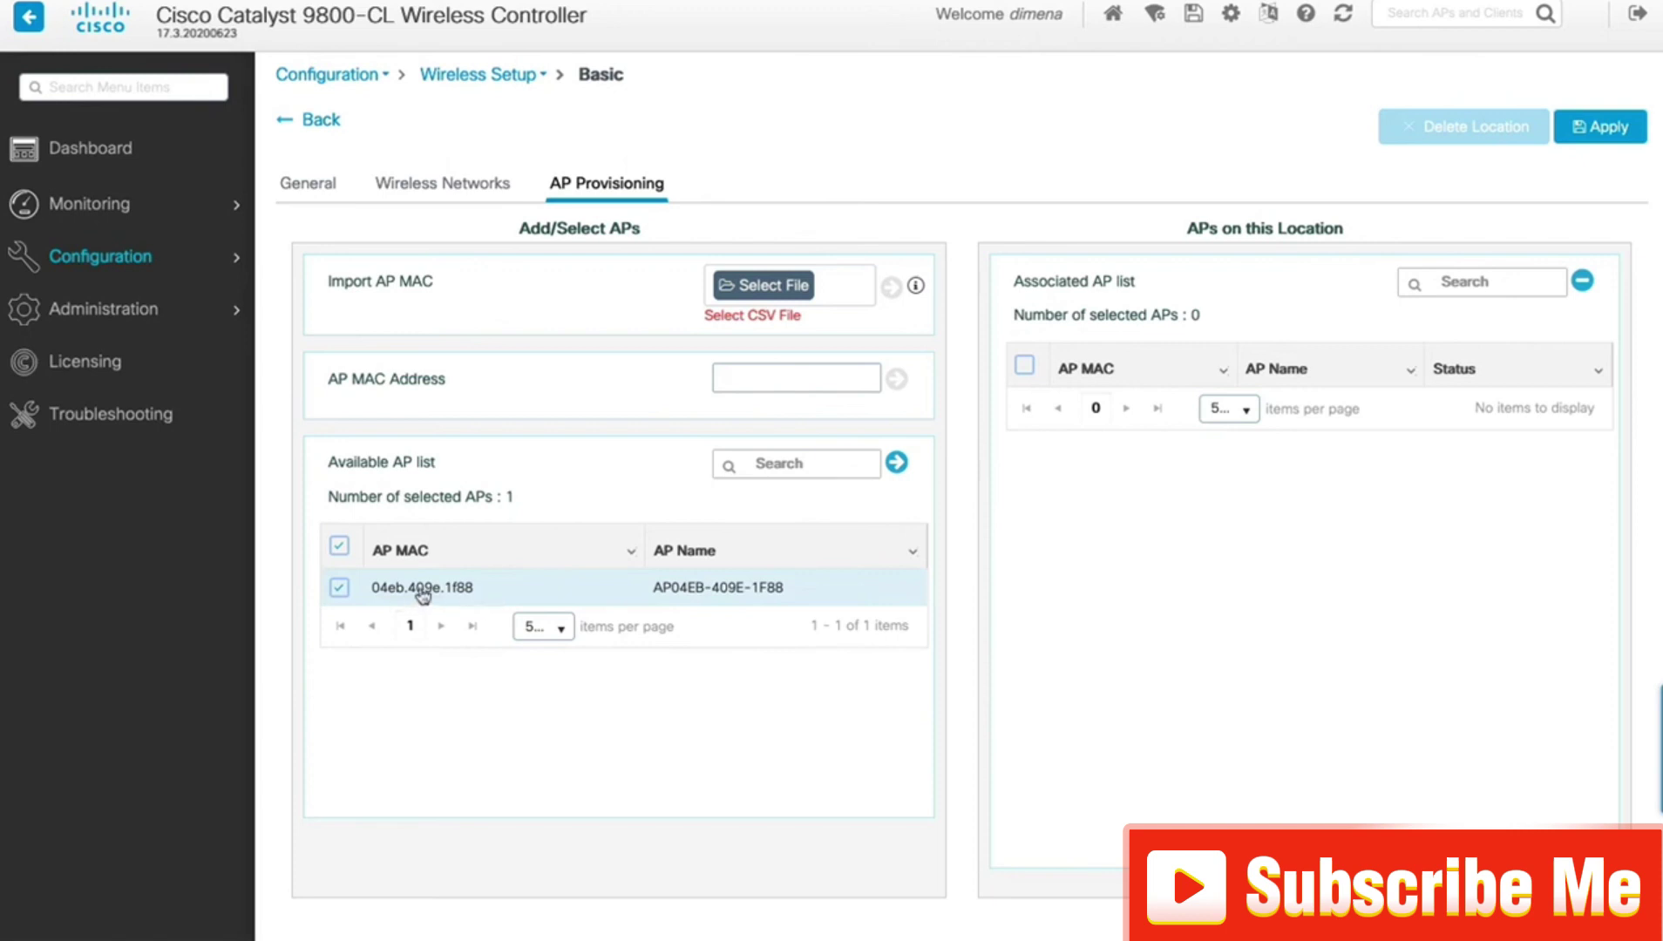
pyautogui.click(898, 467)
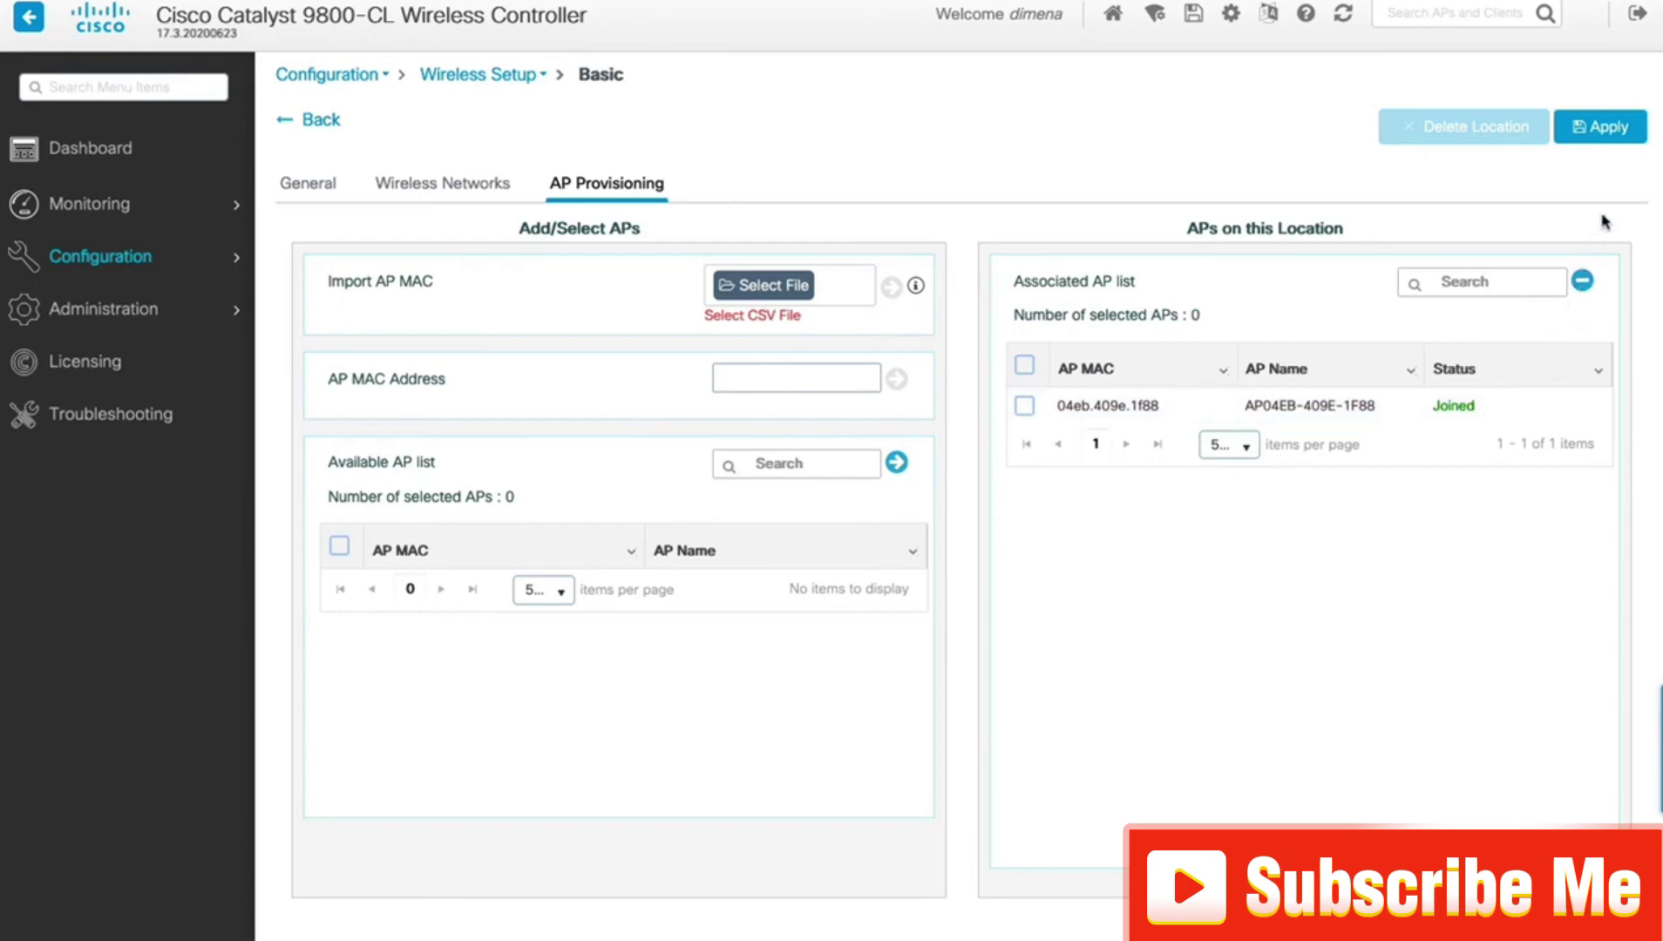
pyautogui.click(1607, 139)
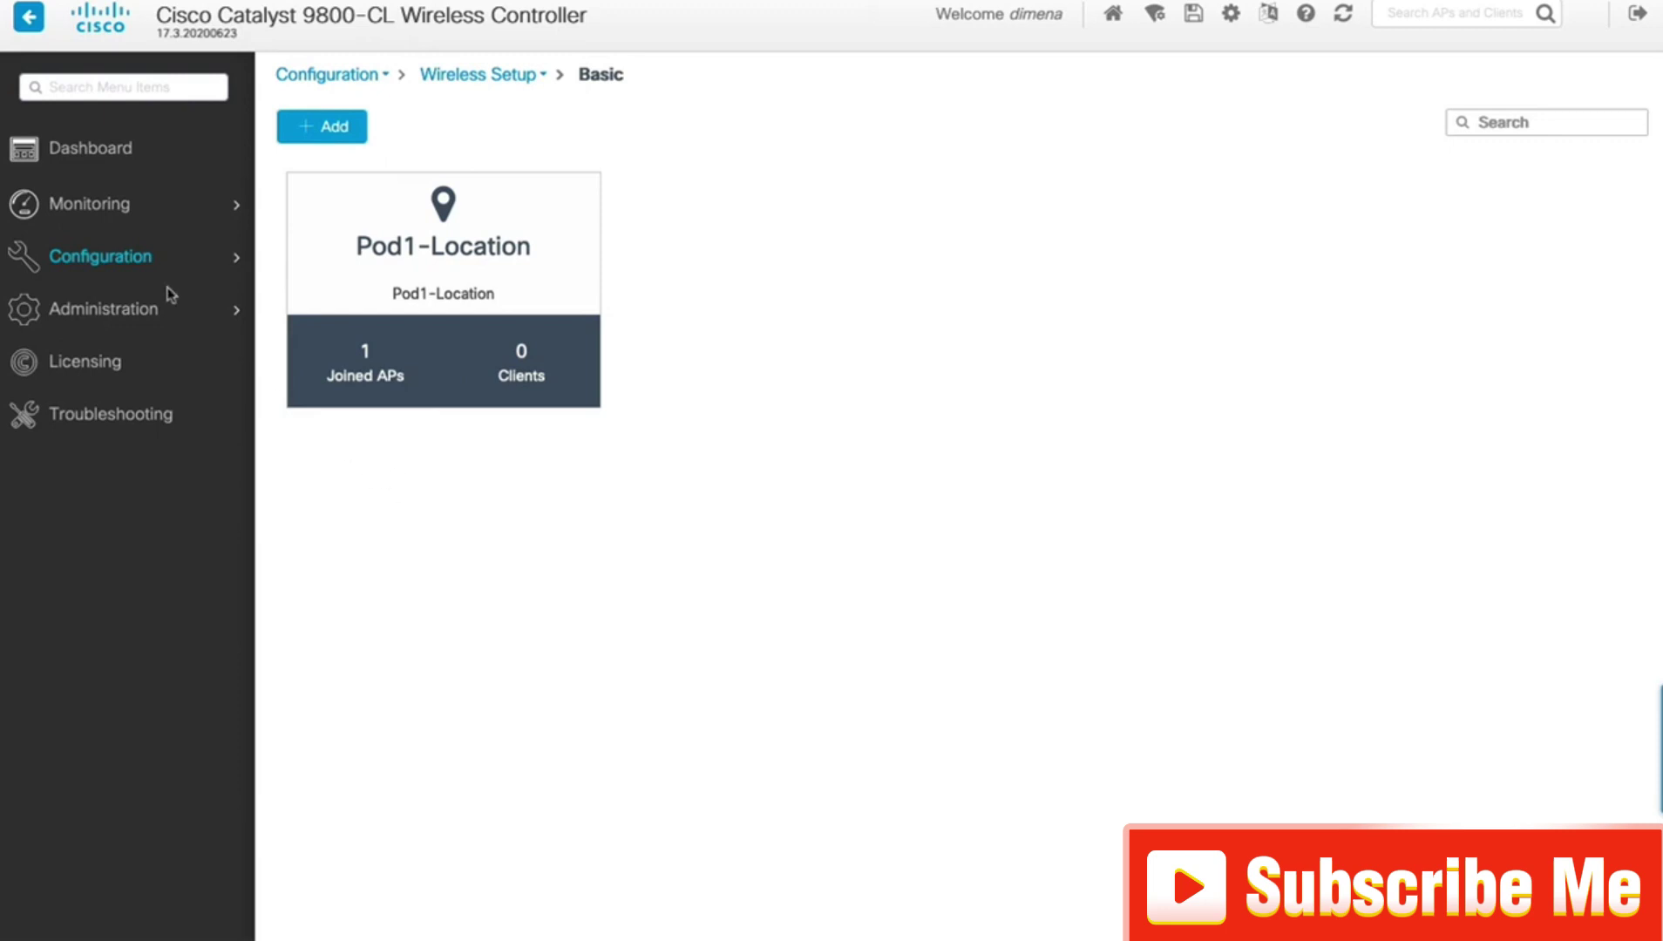
# Open the advanced settings of the policy profile Pod1-Location_WLANID_1 for editing.
pyautogui.click(101, 258)
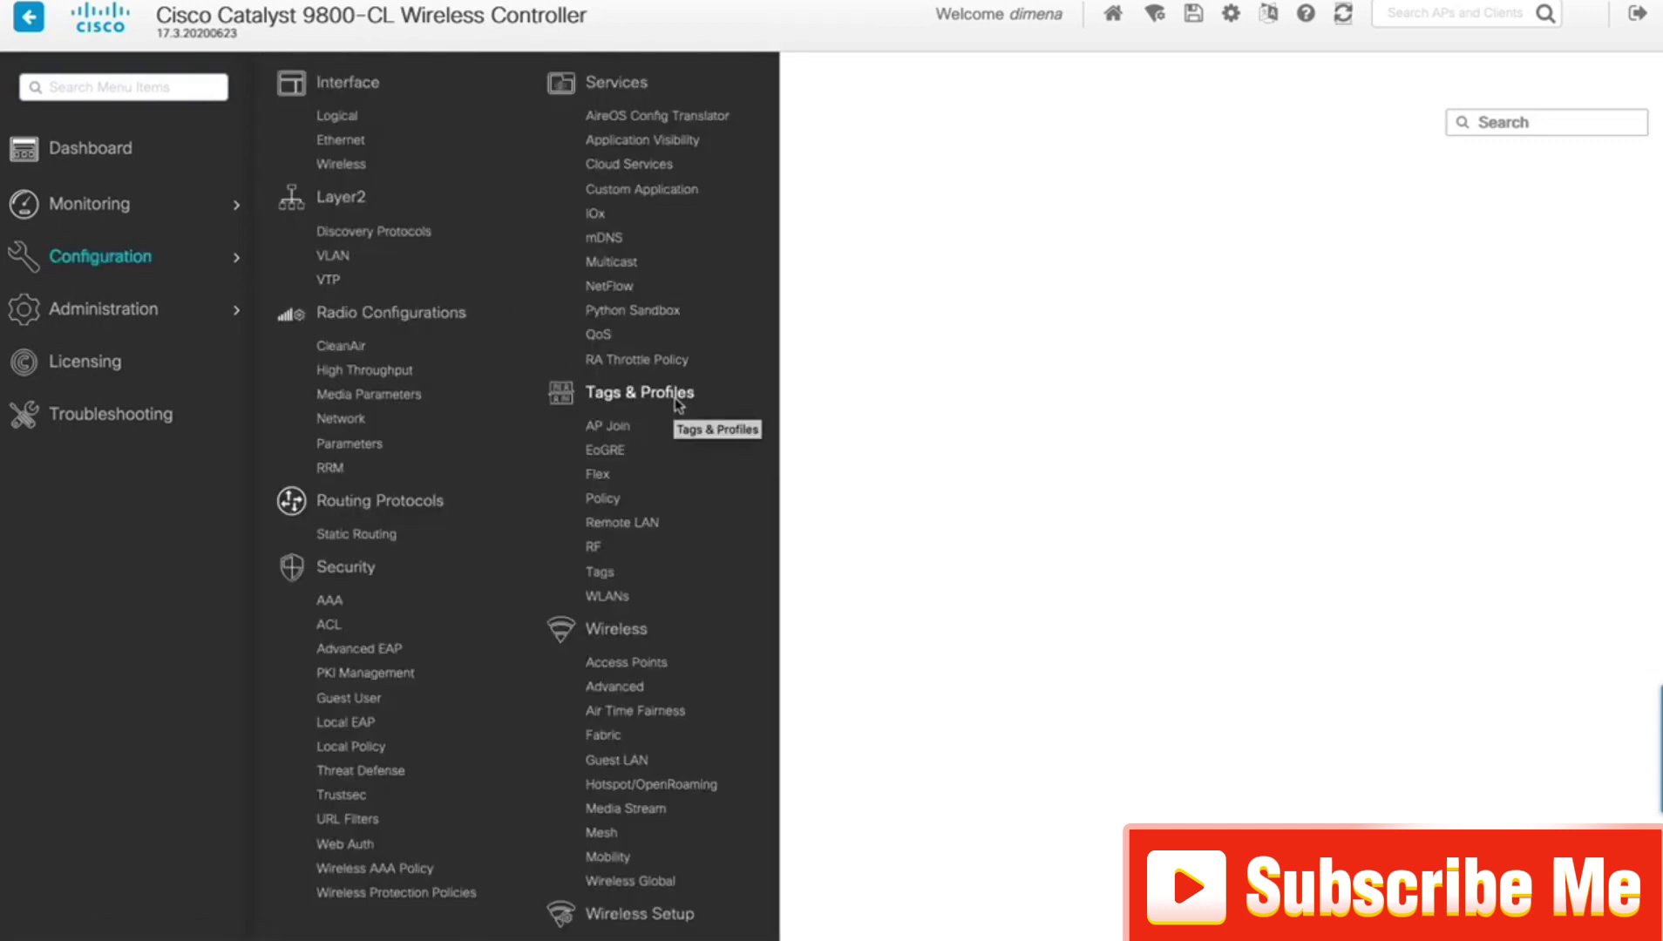
pyautogui.click(605, 499)
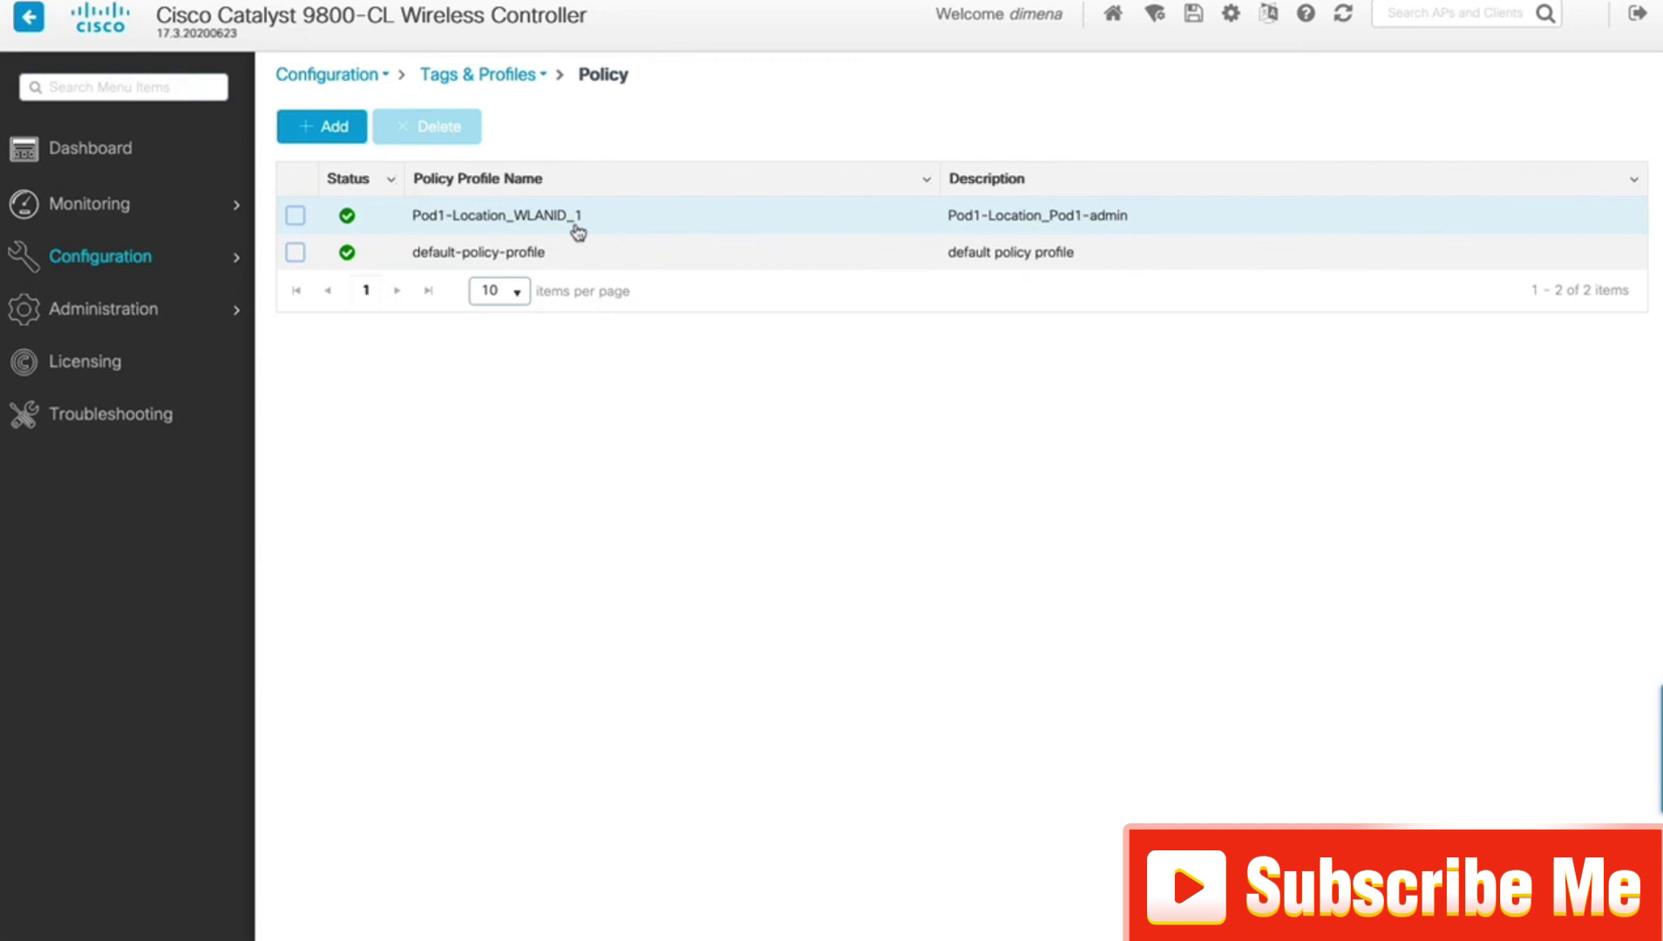
pyautogui.click(297, 223)
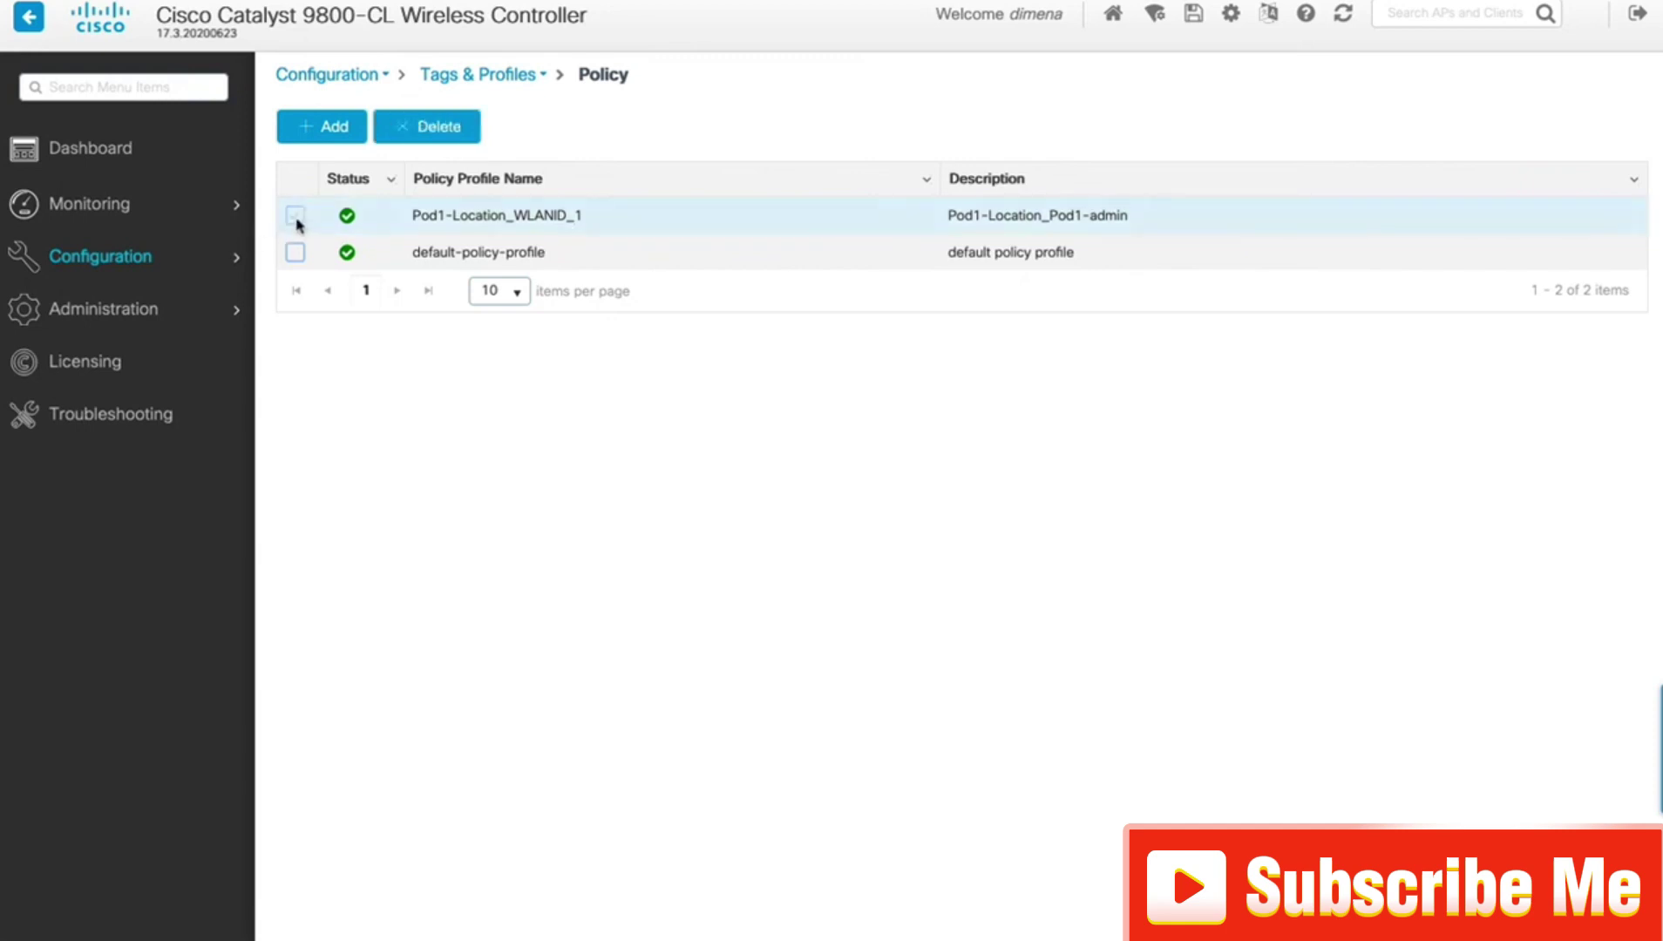
pyautogui.click(449, 225)
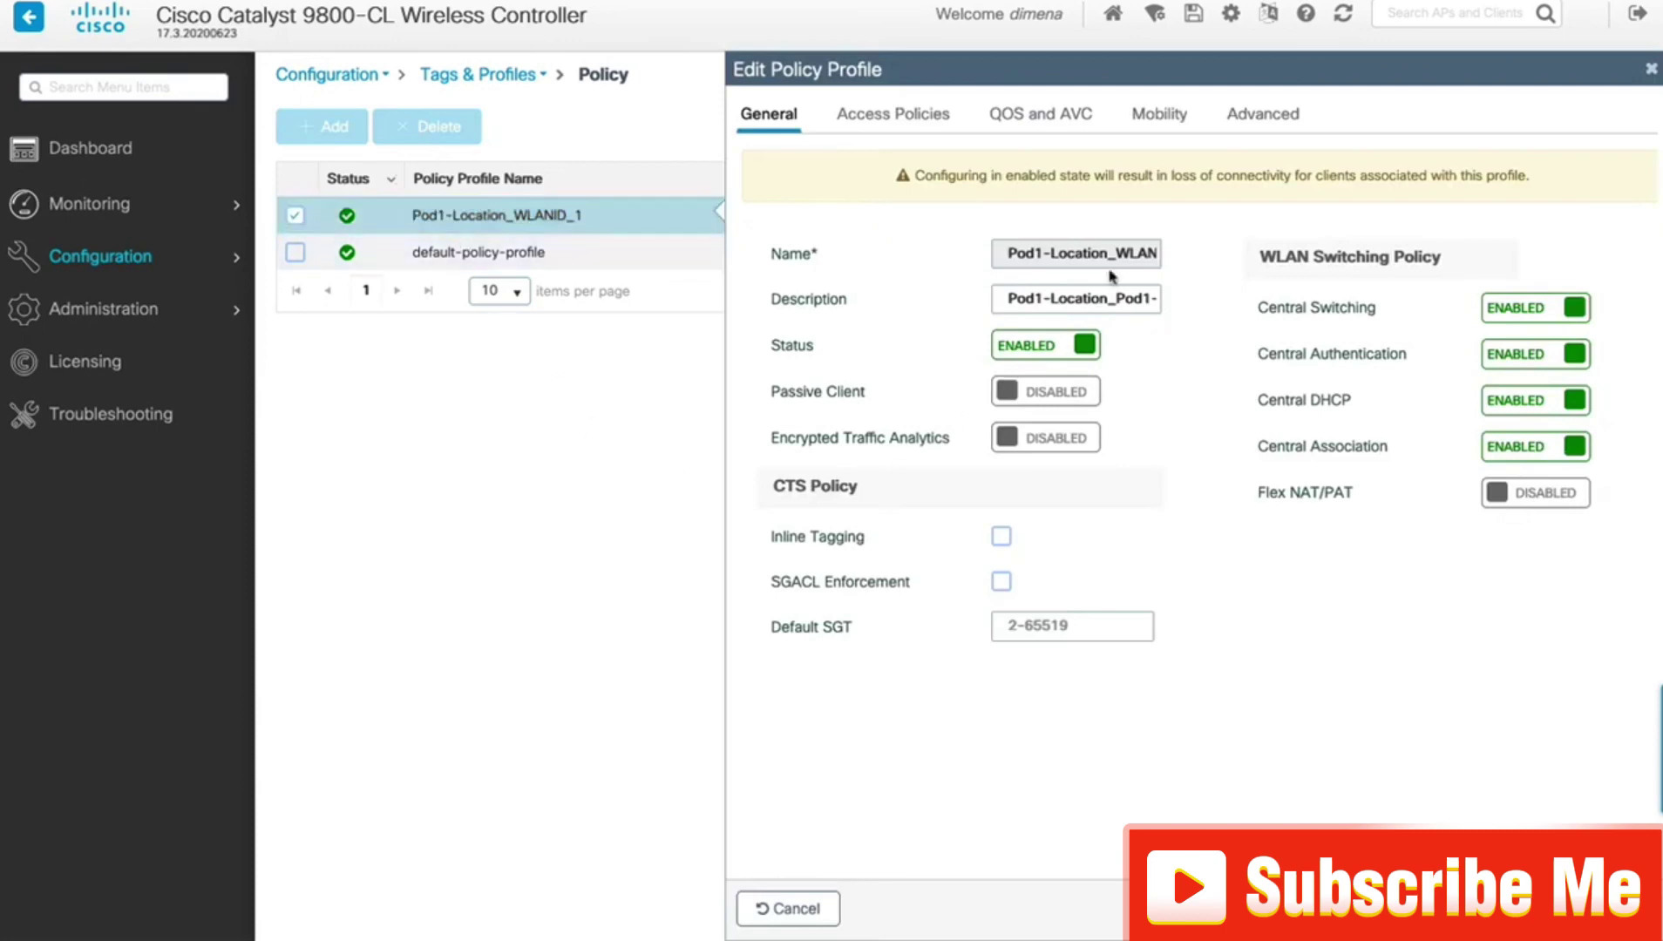
pyautogui.click(1272, 126)
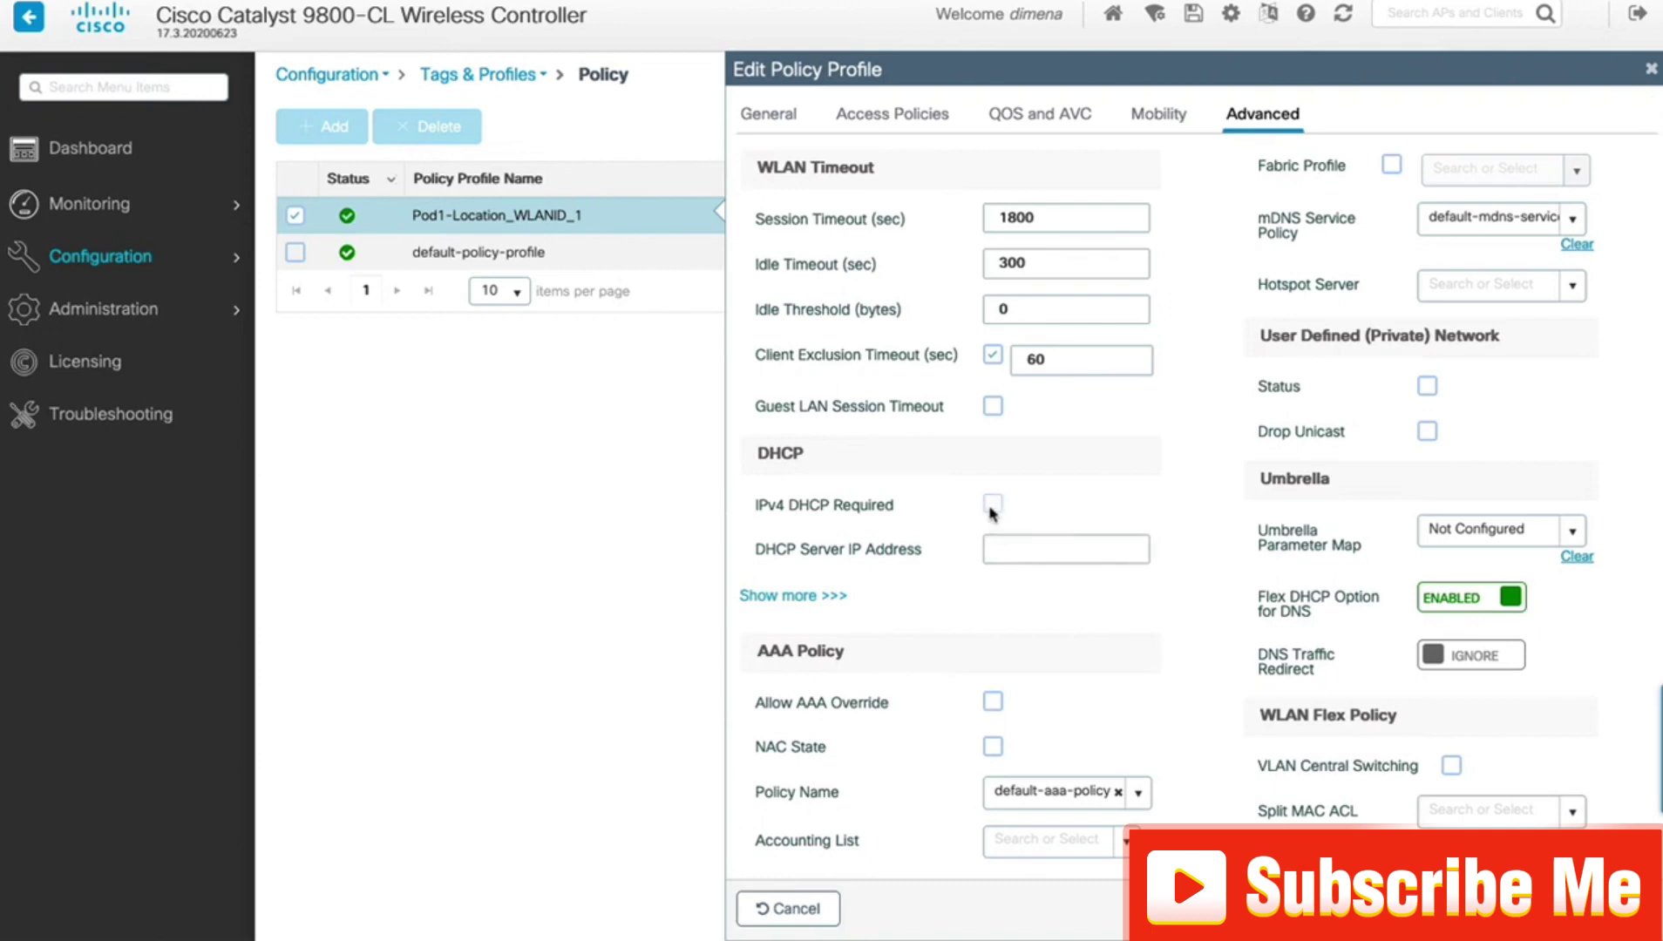
# Require IPv4 DHCP in the policy profile, set the DHCP server IP address to 198.18.133.1, and apply the change to the device.
pyautogui.click(992, 505)
pyautogui.click(1099, 535)
pyautogui.write('198.18.133.1')
pyautogui.scroll(-1, 1118, 675)
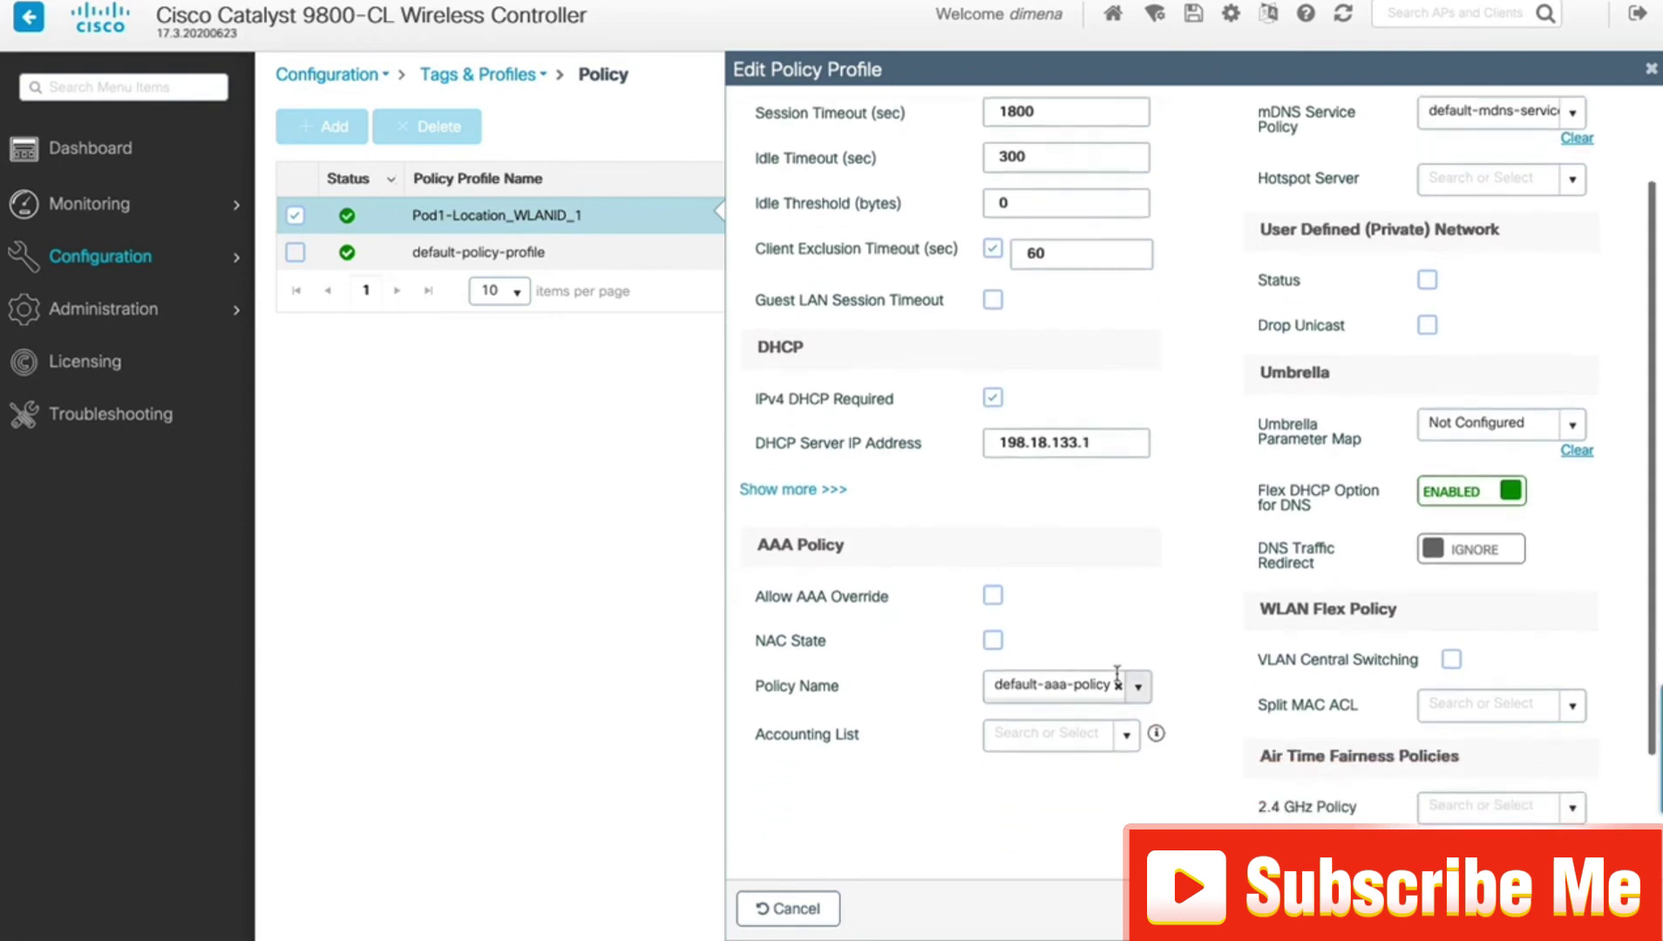
pyautogui.scroll(-1, 1117, 677)
pyautogui.scroll(-2, 1119, 679)
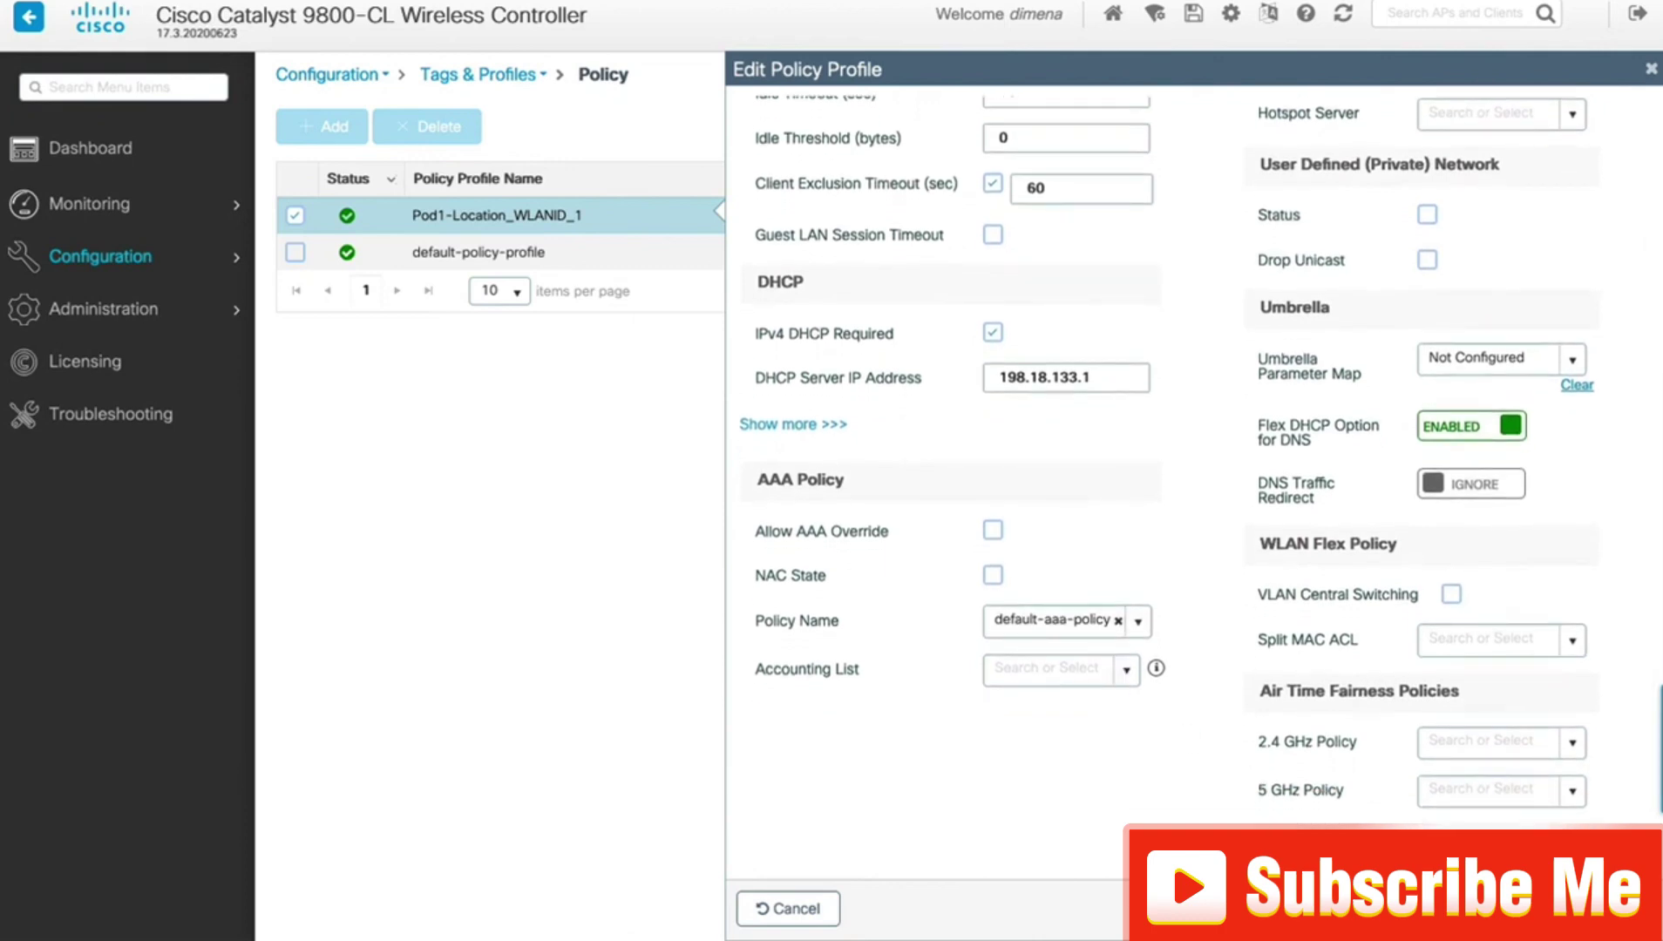
pyautogui.click(1542, 908)
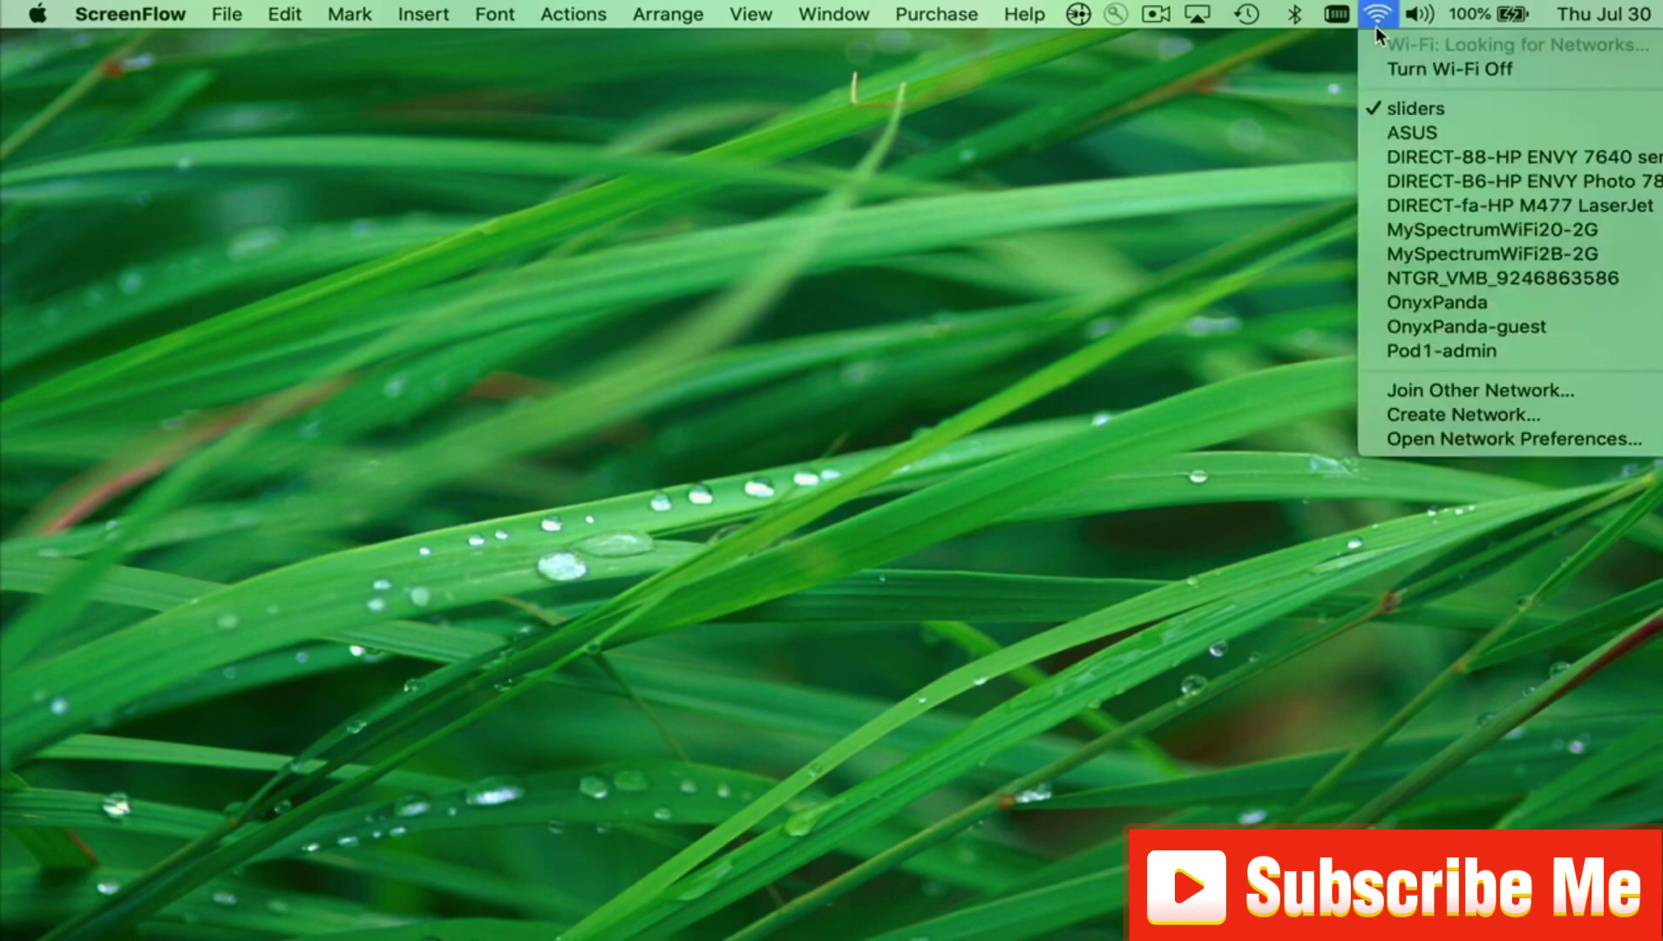
# Switch to the macOS Wi-Fi network list and start joining the Pod1-admin network.
pyautogui.click(1469, 351)
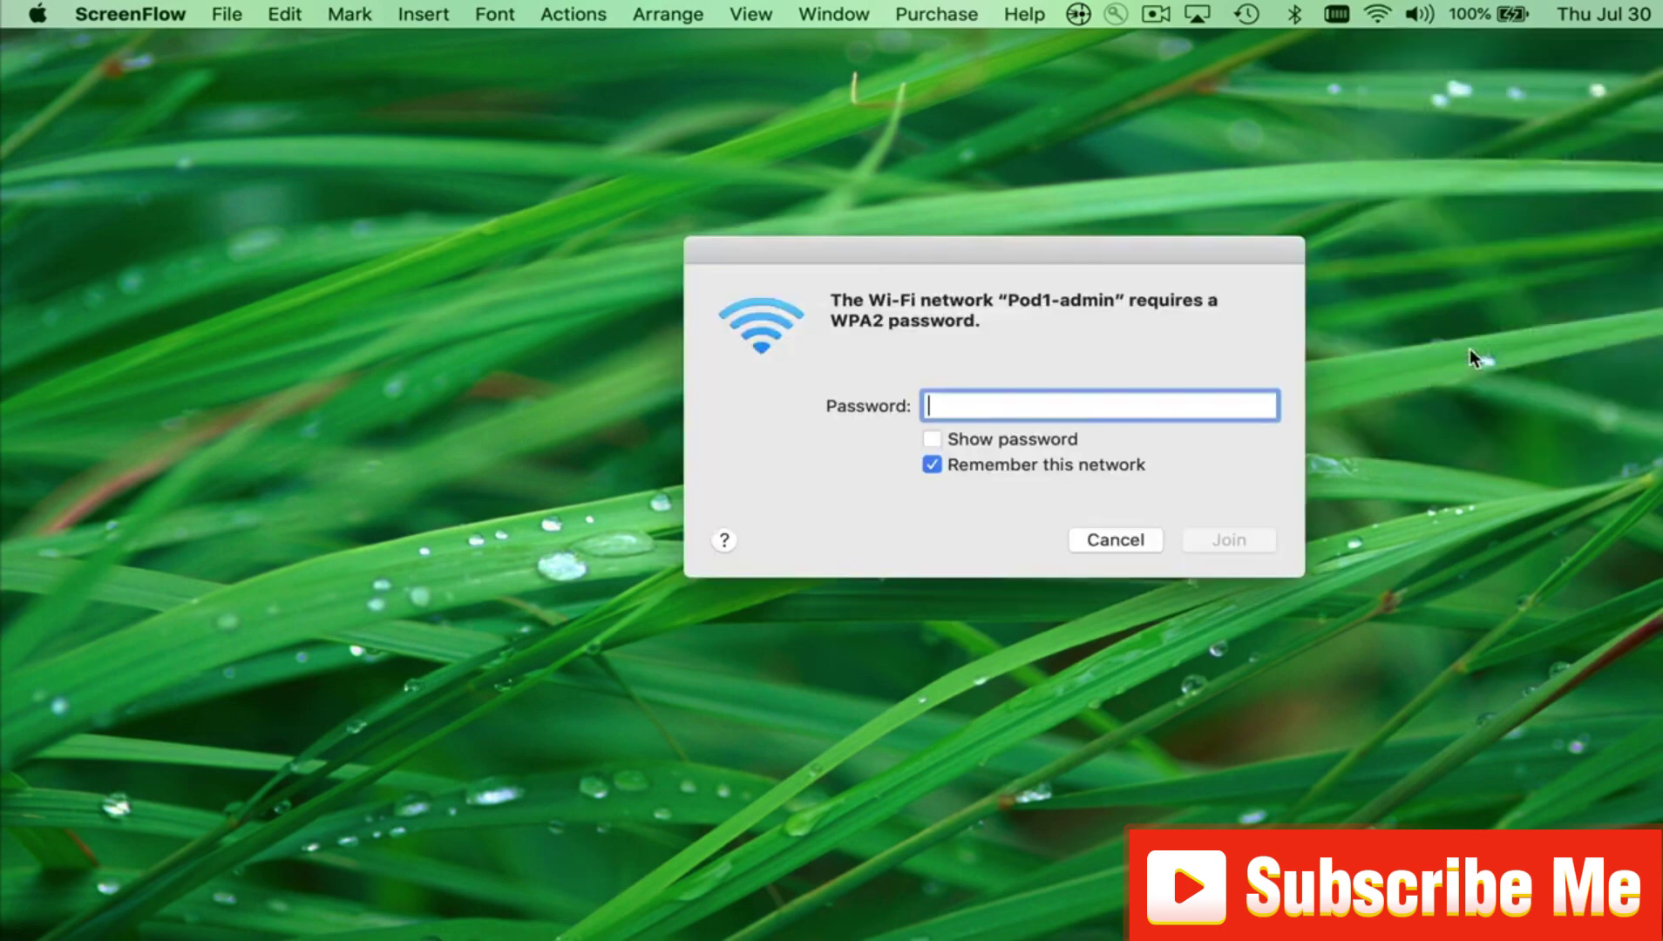